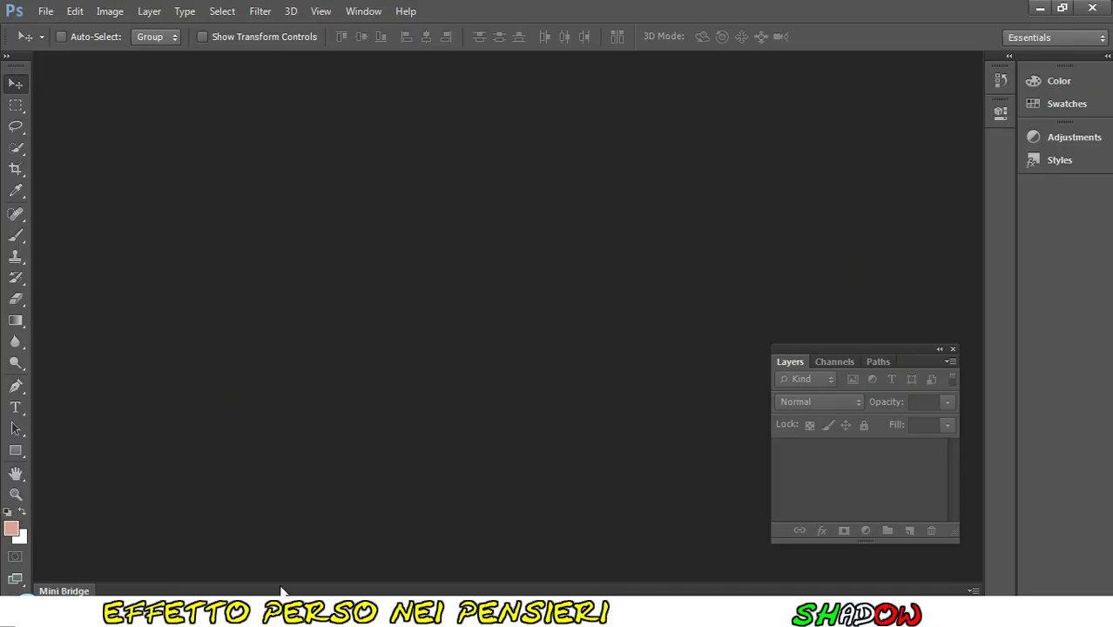
Open bg.png, the street photo with its sky removed, in Photoshop from the project folder.
click(1039, 7)
mouse_move(234, 169)
mouse_down()
mouse_move(328, 321)
mouse_move(440, 310)
mouse_up()
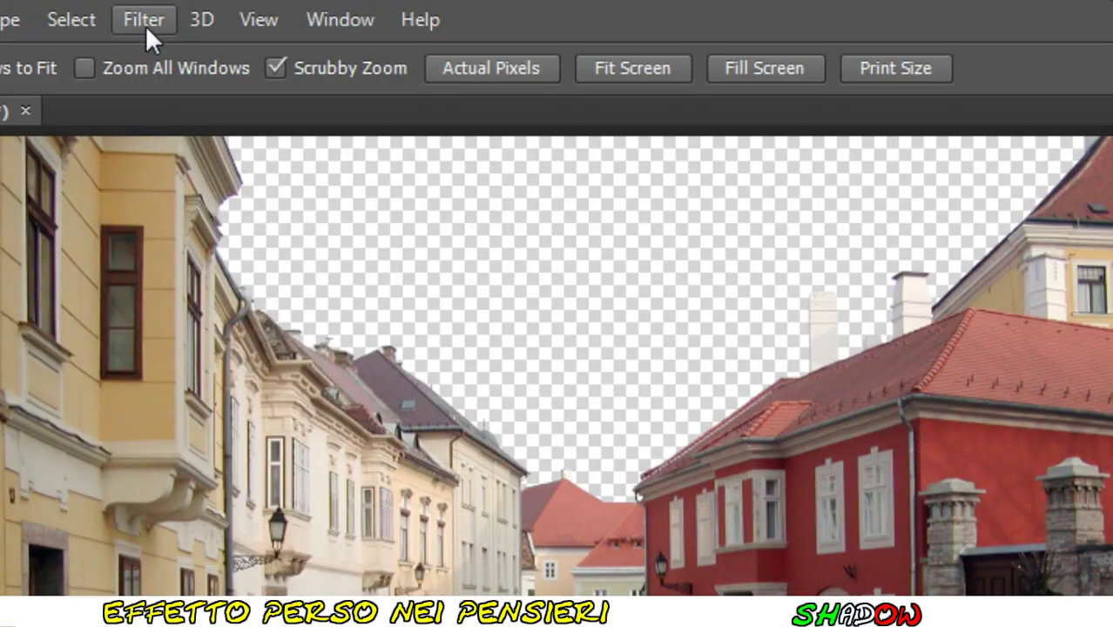
Apply Fresco (brush size 5, detail 10, stronger texture) to the street, then import sky.png.
click(145, 25)
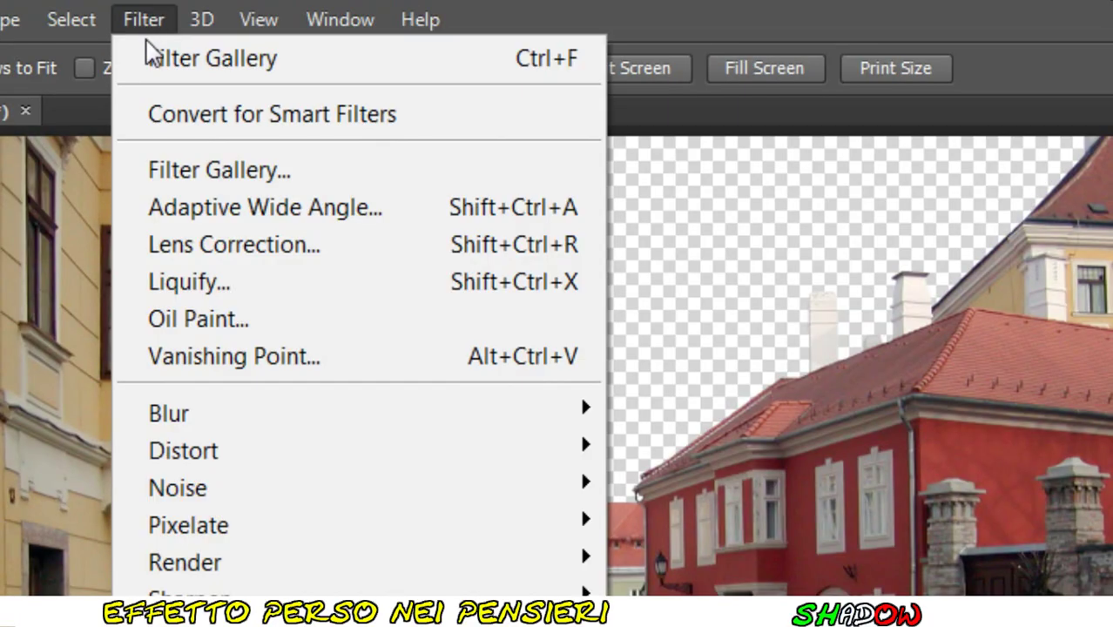
click(316, 170)
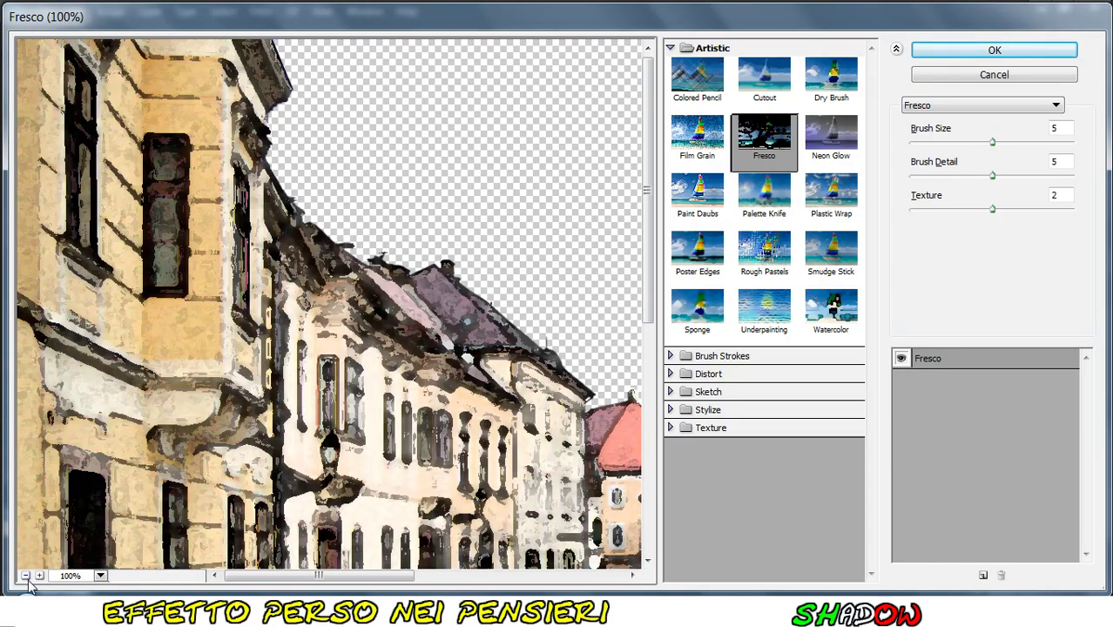
click(26, 576)
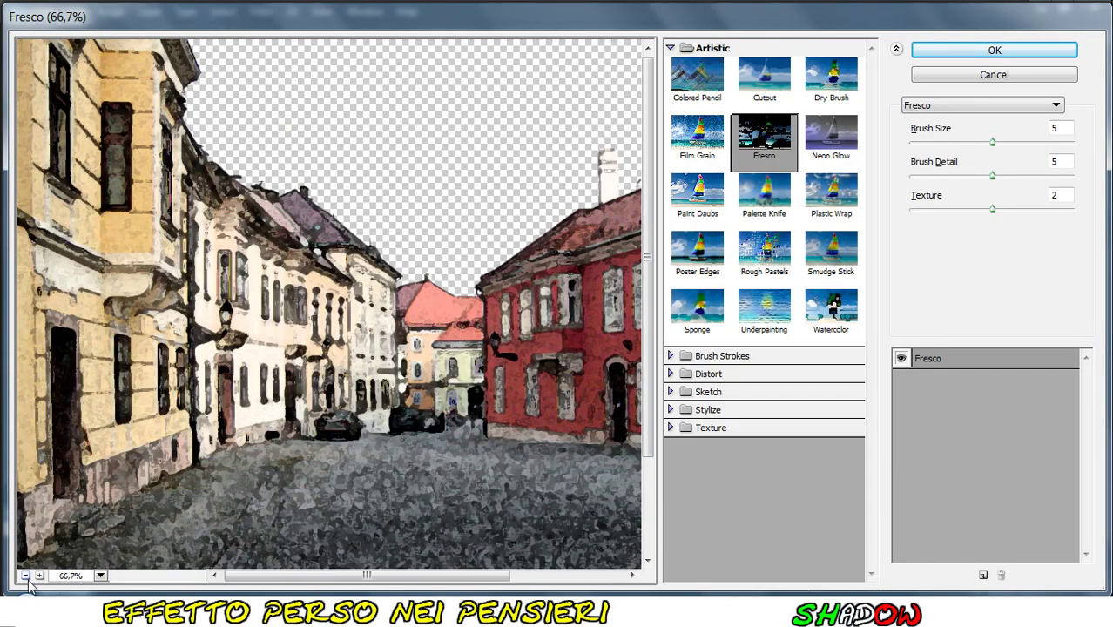
drag(353, 502, 298, 450)
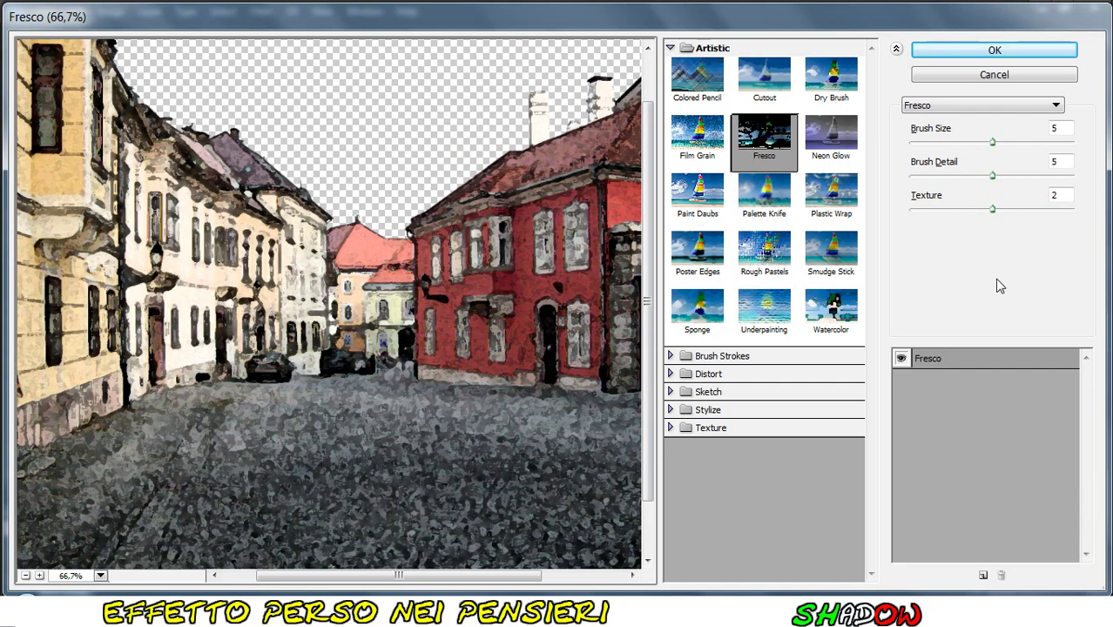
drag(992, 142, 1013, 143)
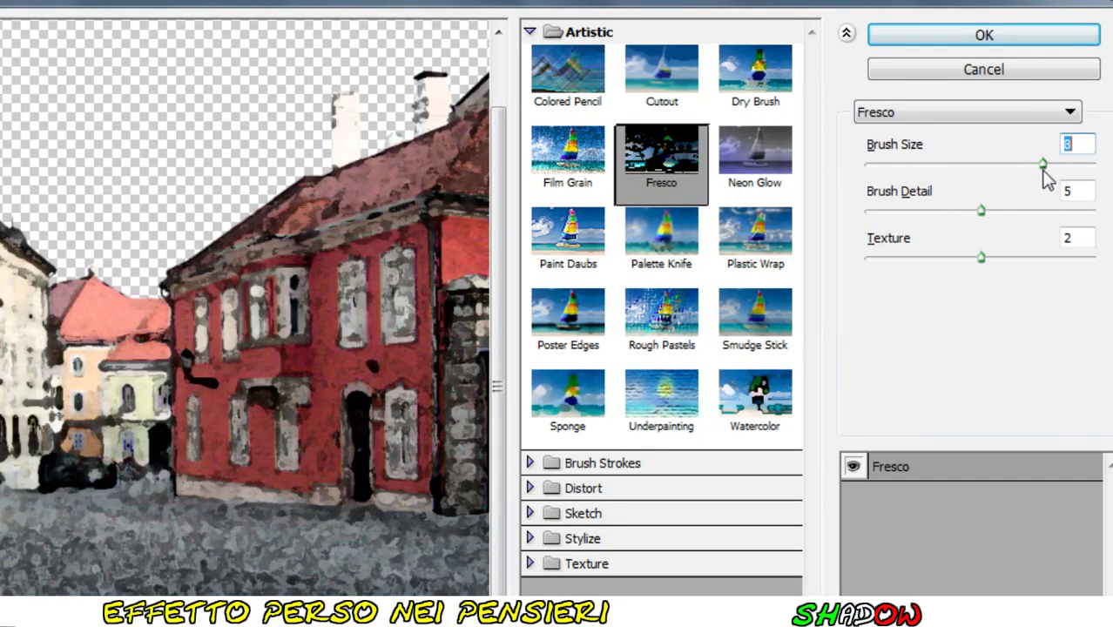
drag(981, 210, 1096, 210)
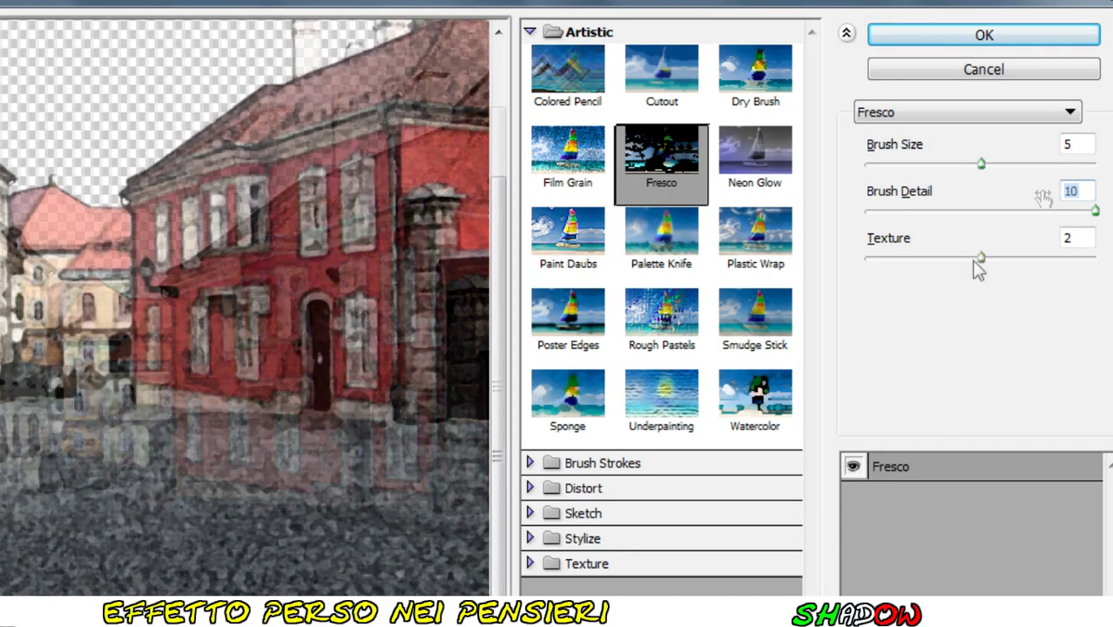
drag(979, 259, 1076, 260)
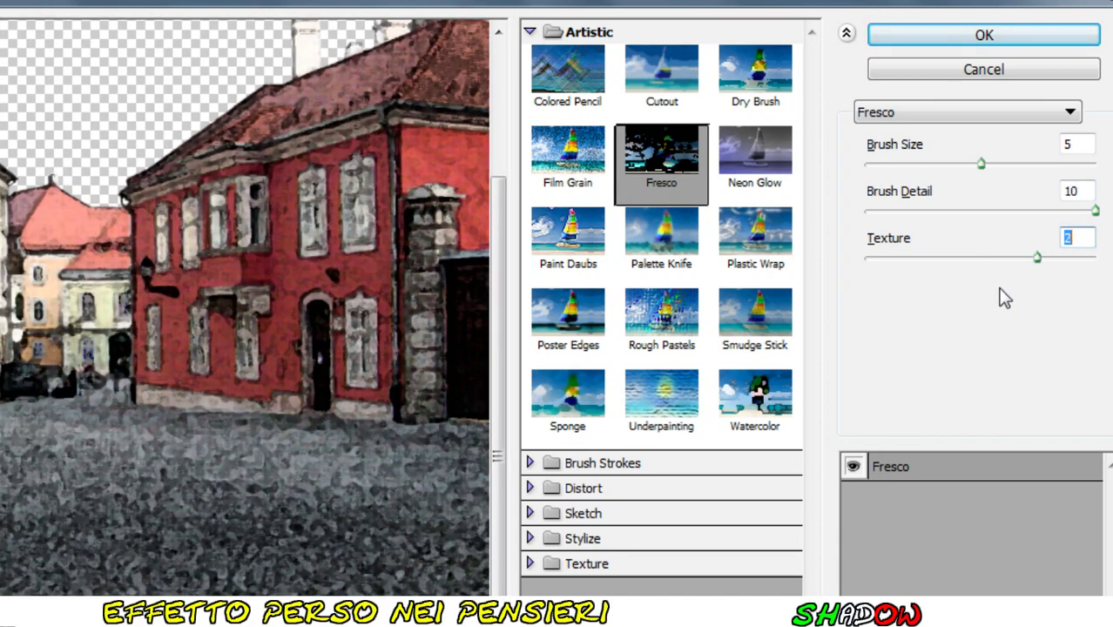
click(991, 39)
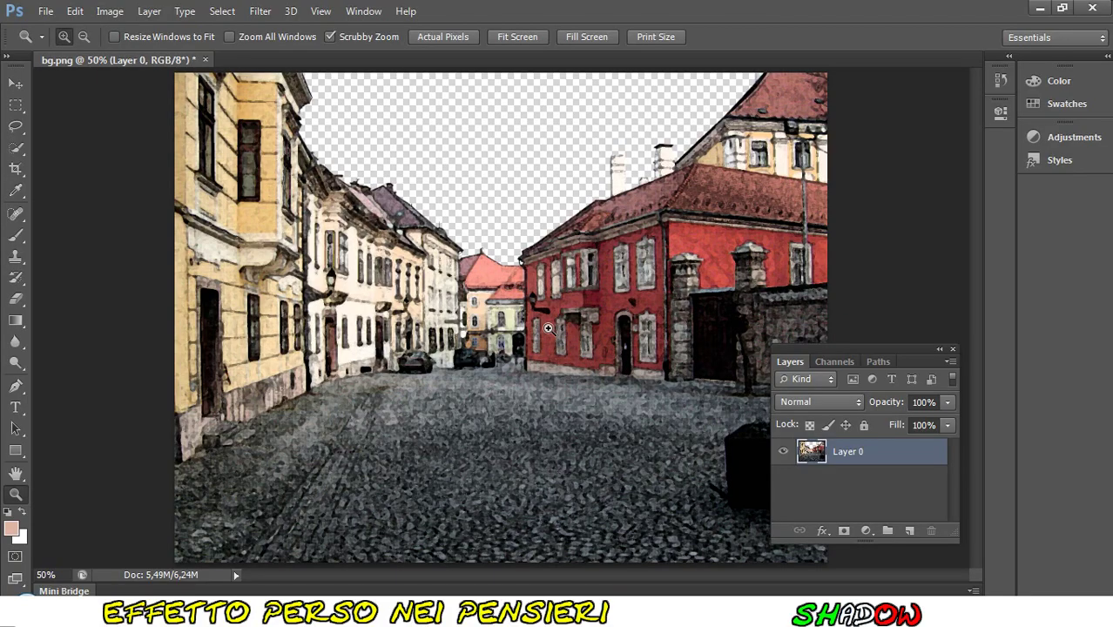
click(1039, 7)
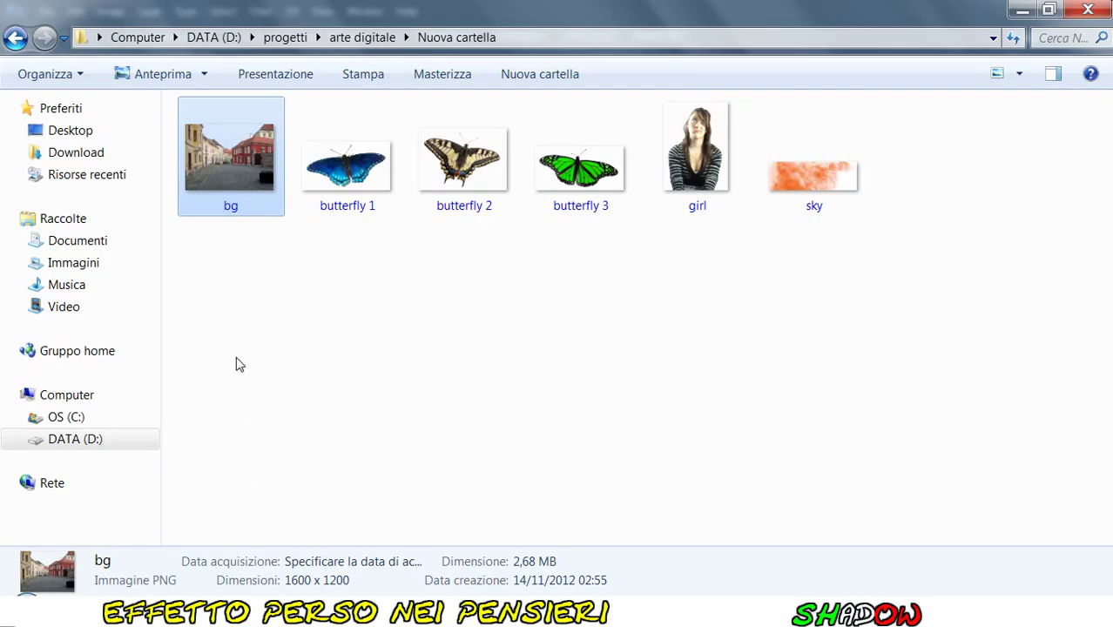
mouse_move(810, 186)
mouse_down()
mouse_move(598, 355)
mouse_move(576, 280)
mouse_up()
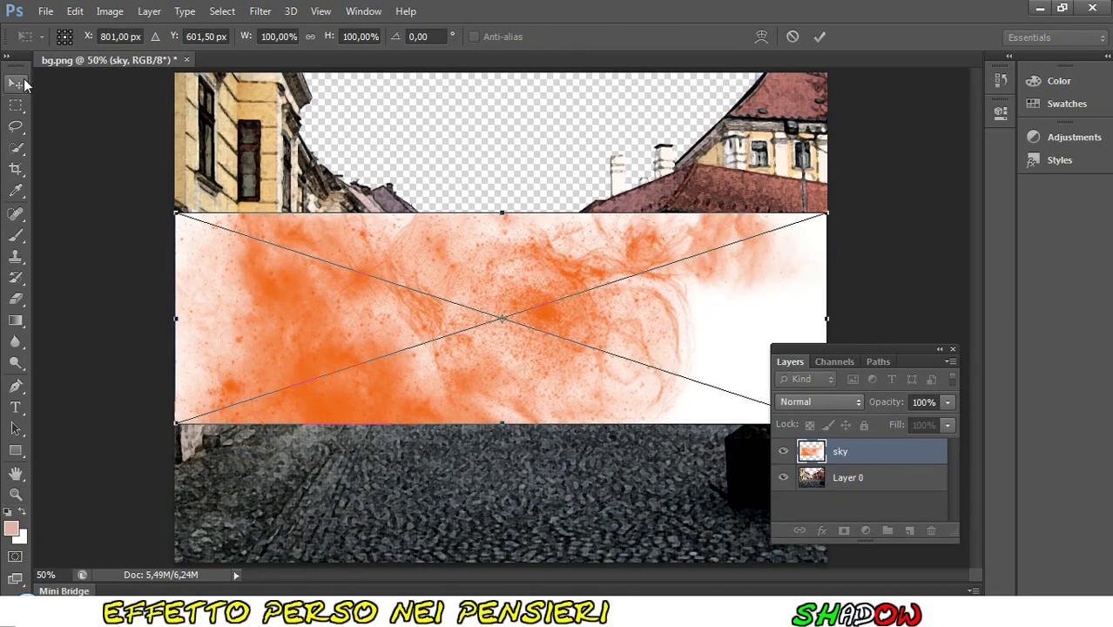
Place the sky, move it up, stack it below Layer 0, then select Layer 0.
click(16, 82)
click(487, 244)
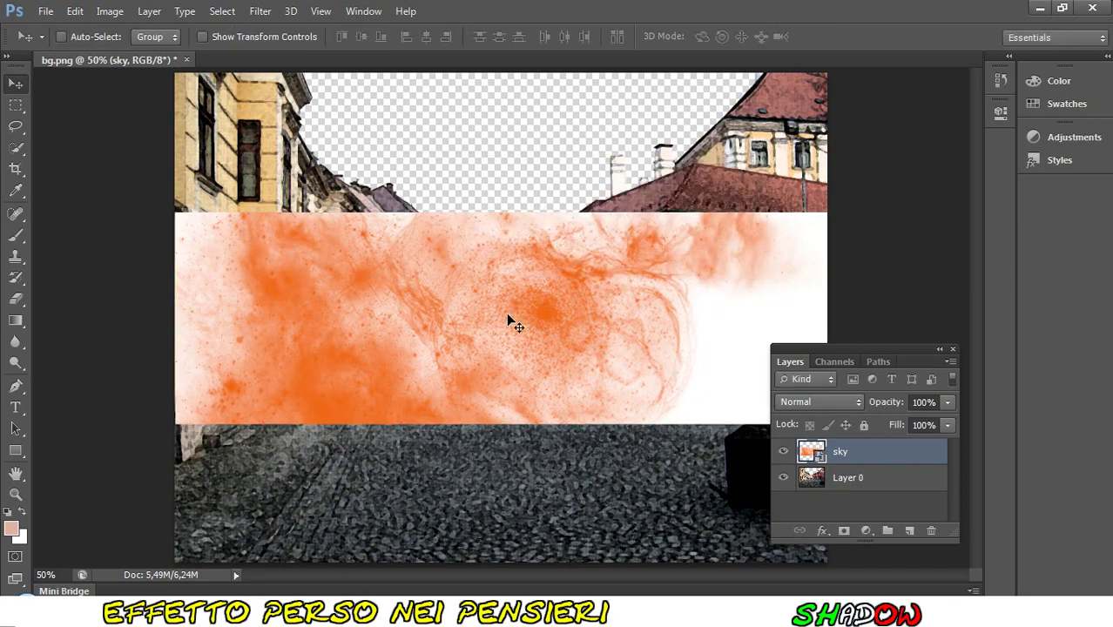
drag(506, 312, 512, 176)
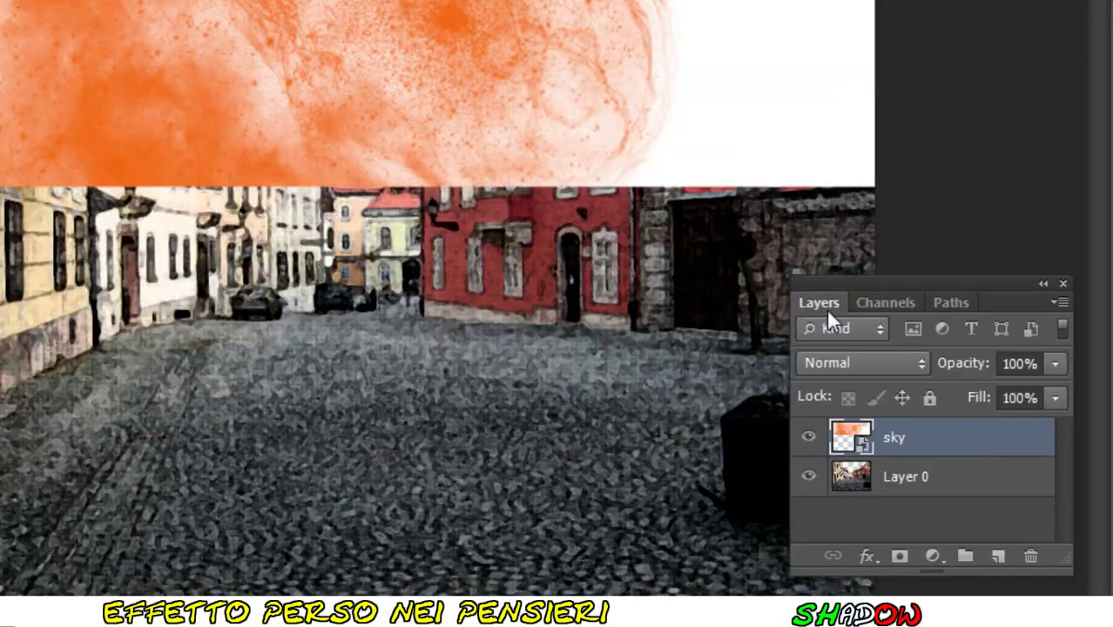
drag(951, 440, 943, 501)
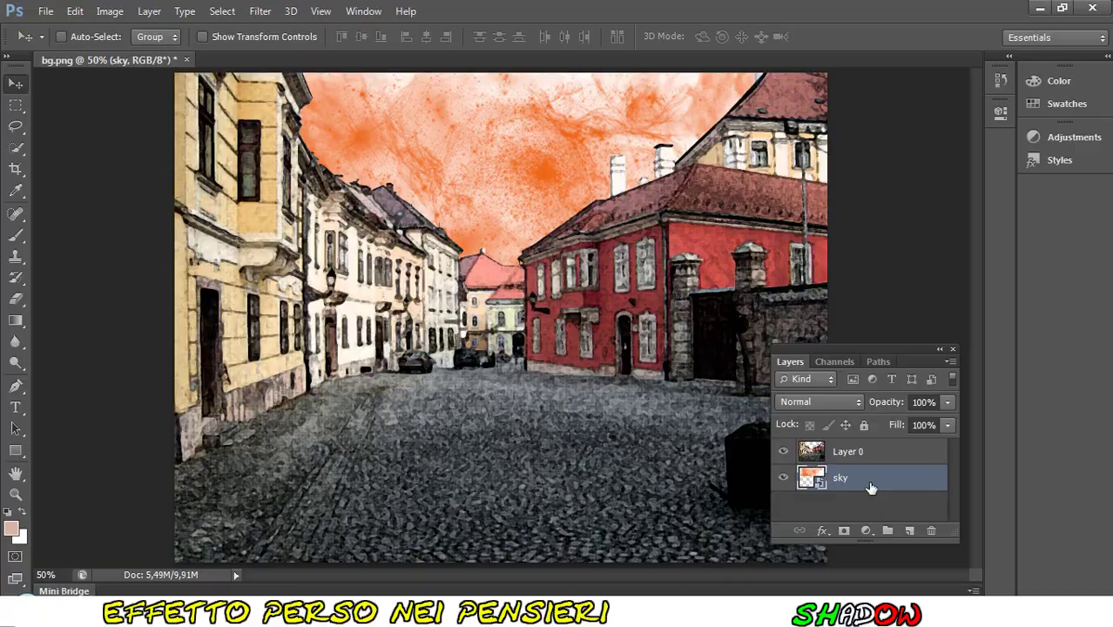
click(872, 461)
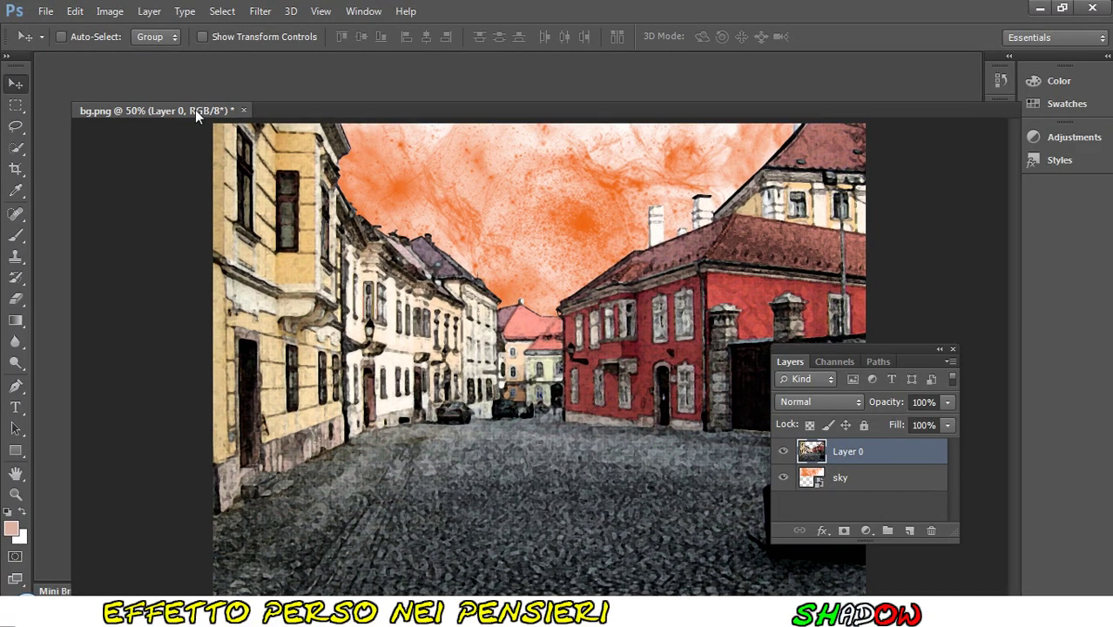
Float the street document and open girl.png from the project folder.
drag(159, 61, 206, 109)
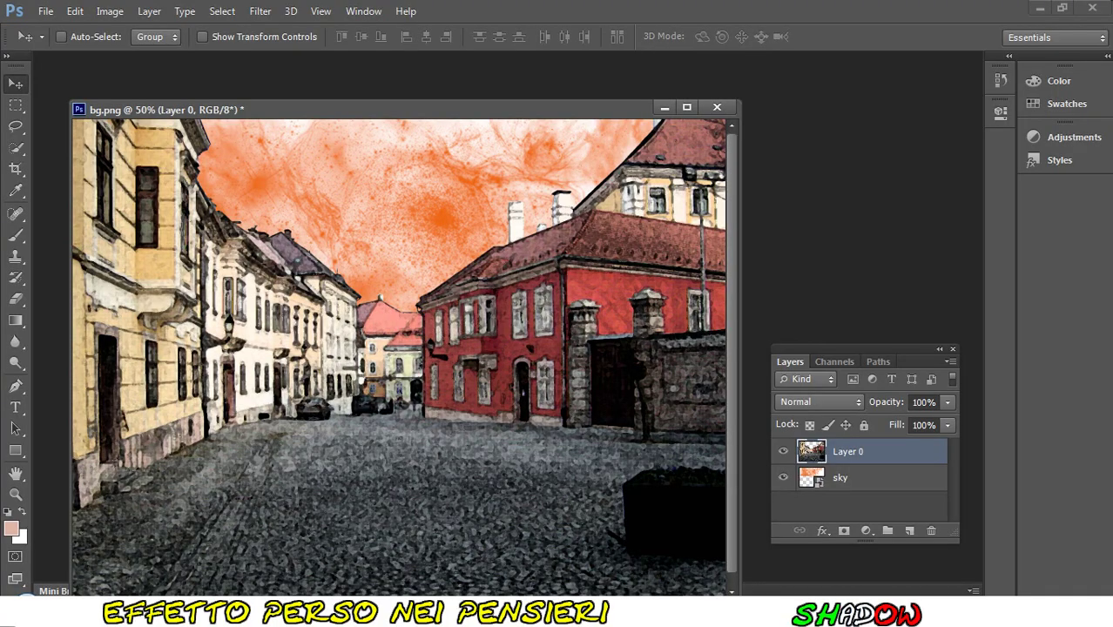
key(alt+Tab)
mouse_move(697, 152)
mouse_down()
mouse_move(595, 610)
mouse_move(805, 272)
mouse_up()
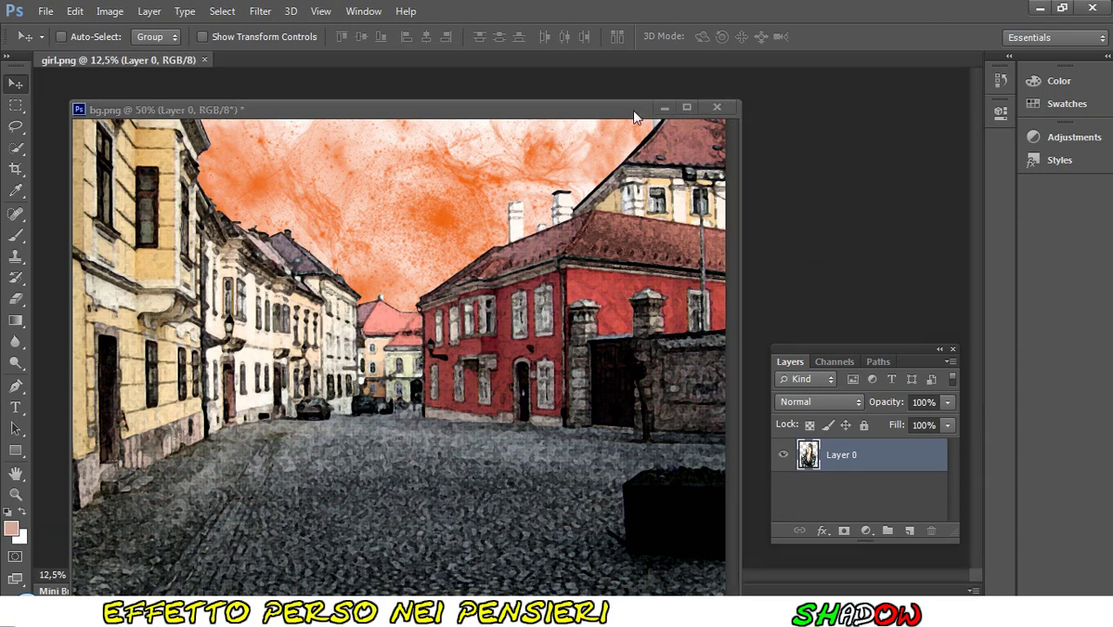
drag(633, 110, 488, 124)
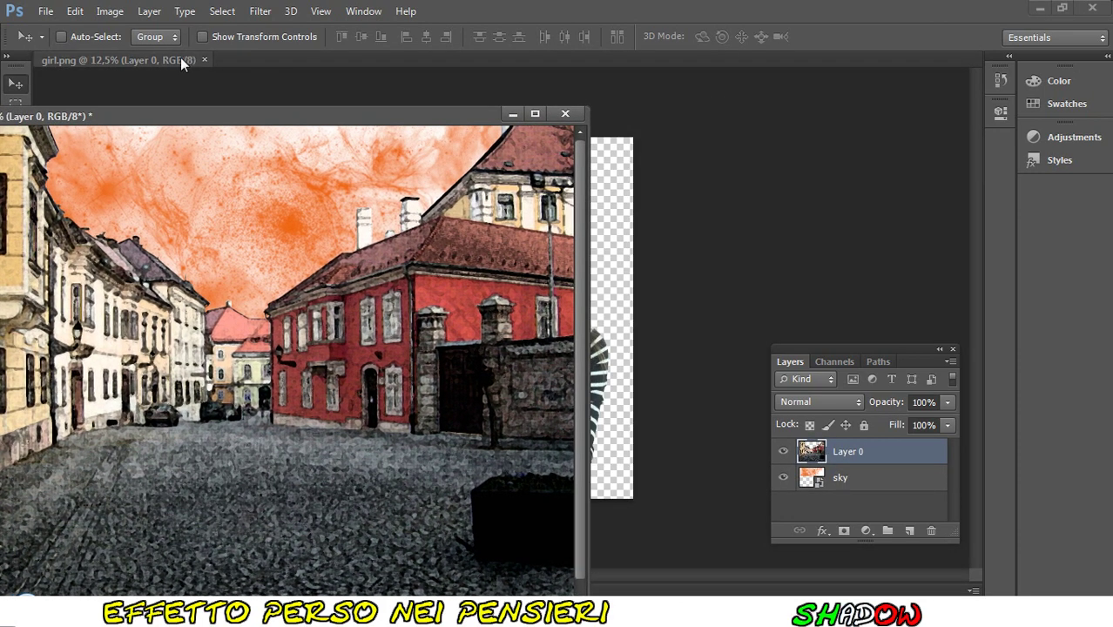
Copy the girl into the street document as Layer 1, accept the profile mismatch, and close girl.png.
drag(181, 59, 546, 105)
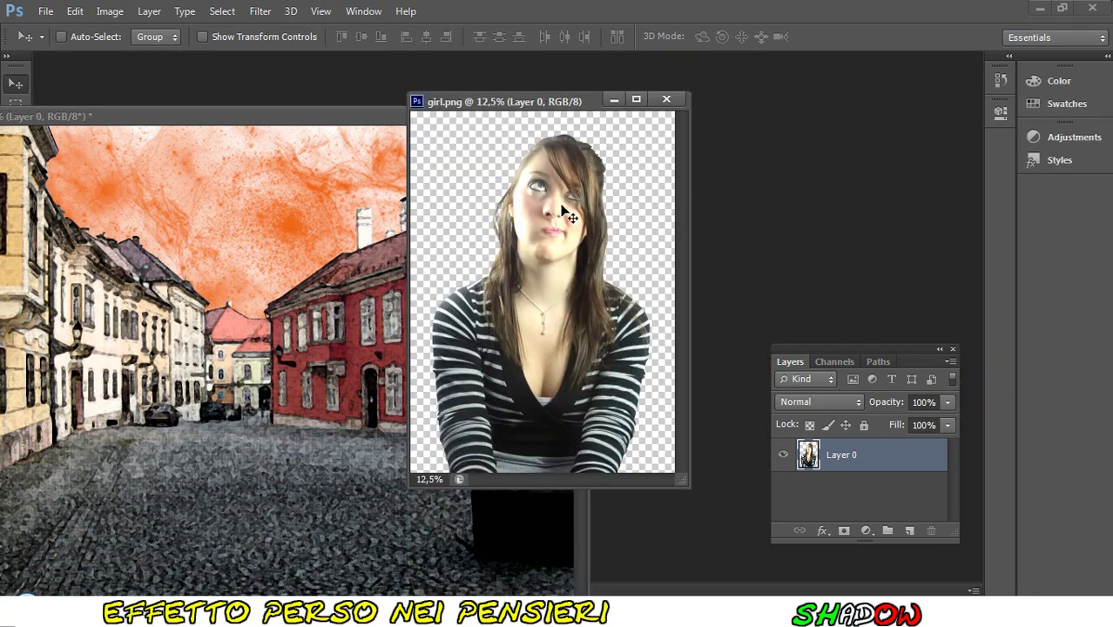
mouse_move(537, 280)
mouse_down()
mouse_move(357, 338)
mouse_move(289, 383)
mouse_up()
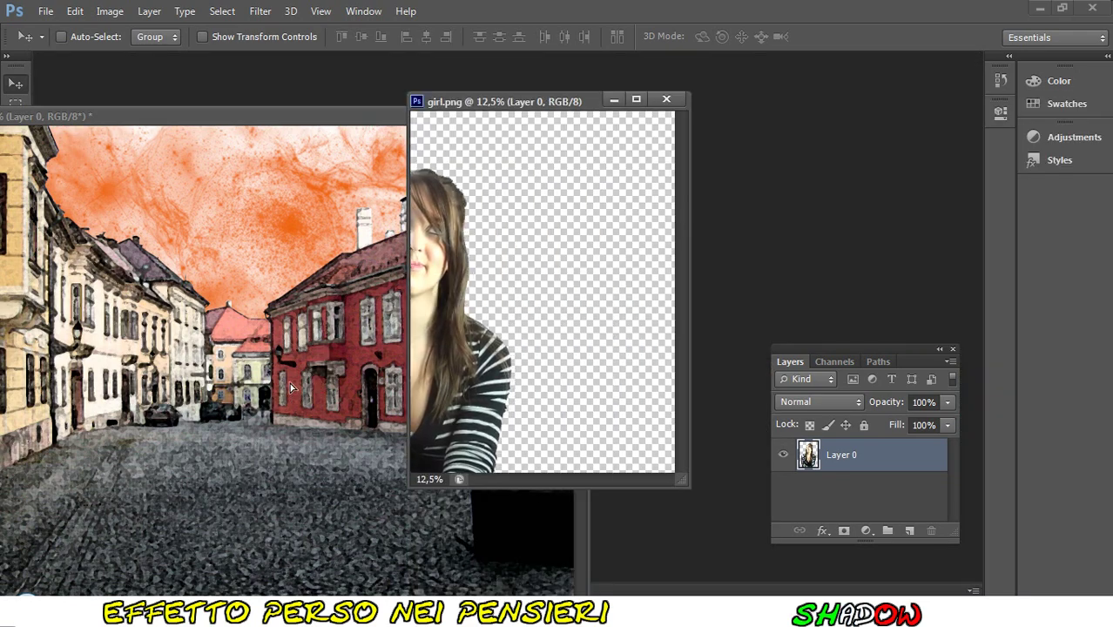
click(633, 294)
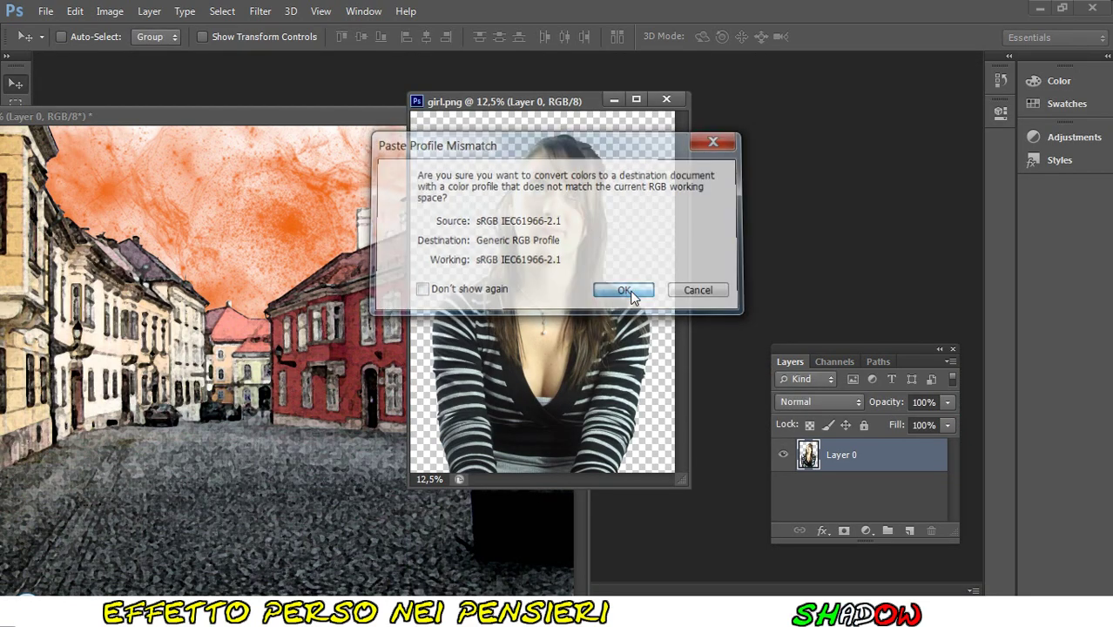
click(667, 101)
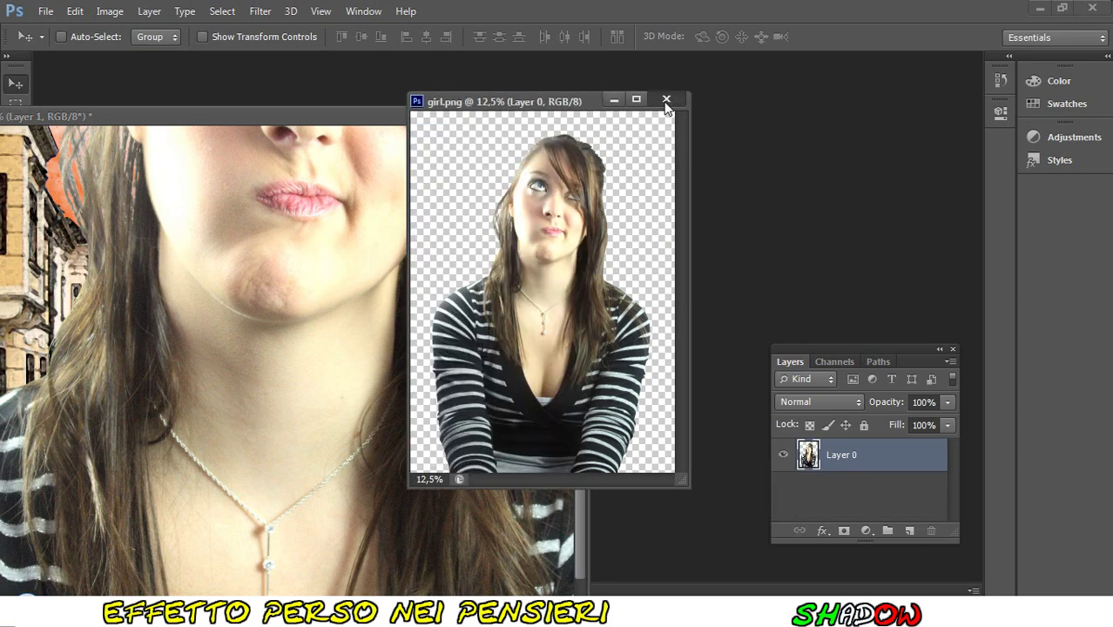
drag(412, 120, 469, 57)
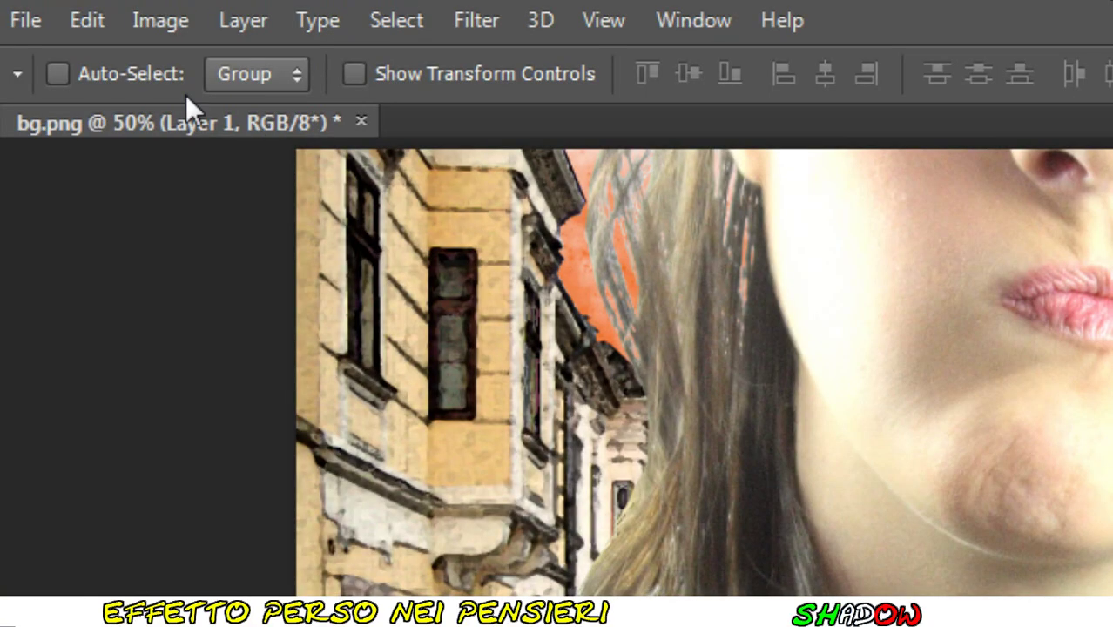
Free-transform the girl layer, setting width and height to 30%.
click(100, 22)
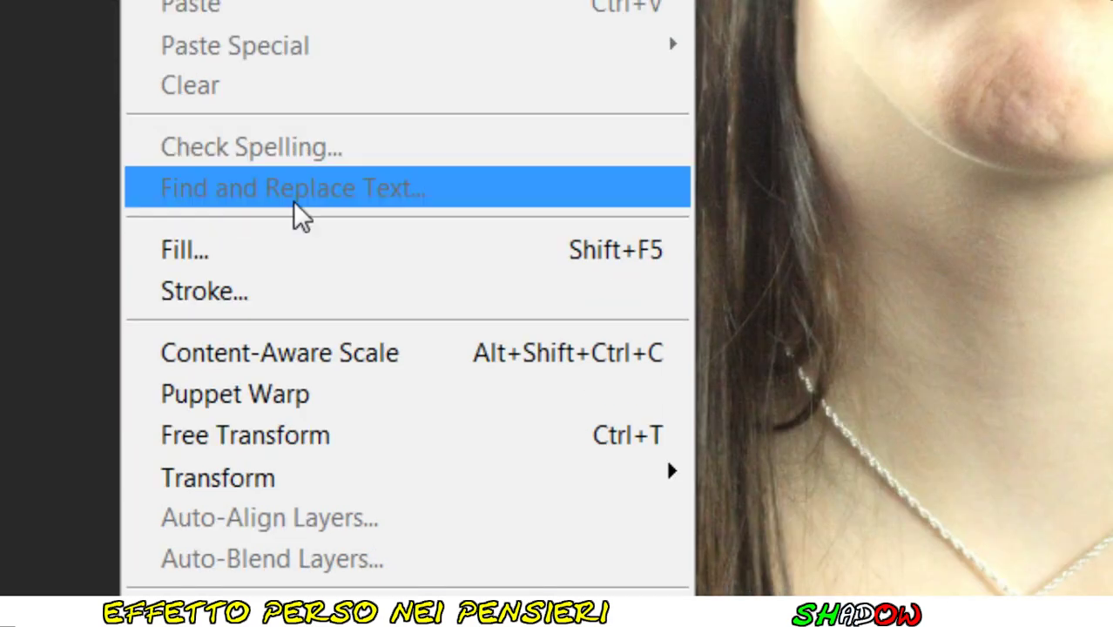
click(333, 429)
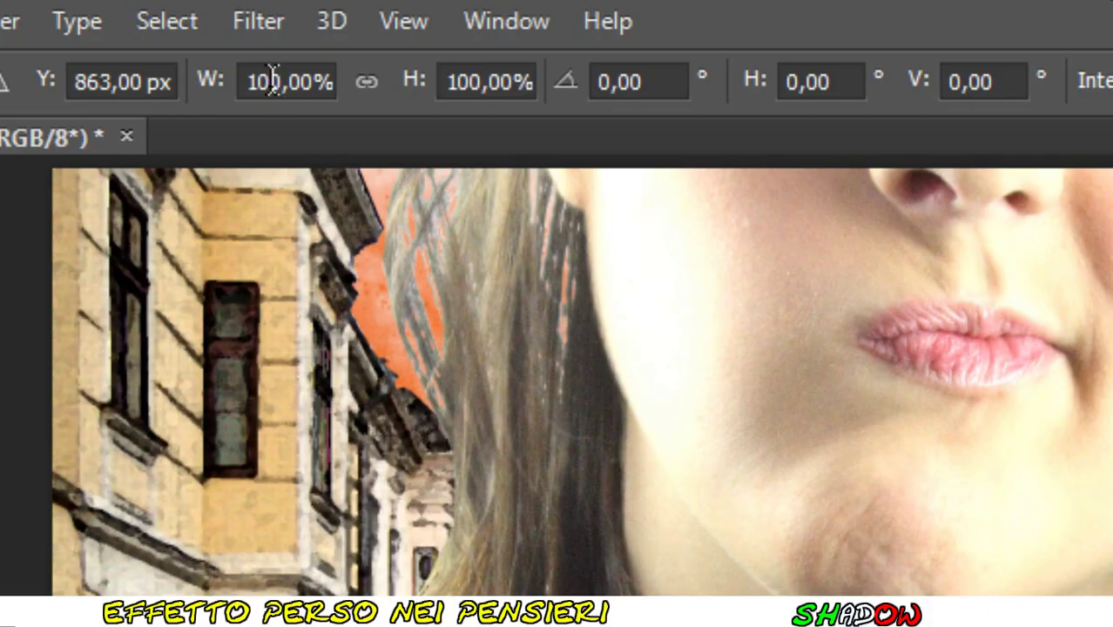
drag(266, 81, 218, 93)
text(3)
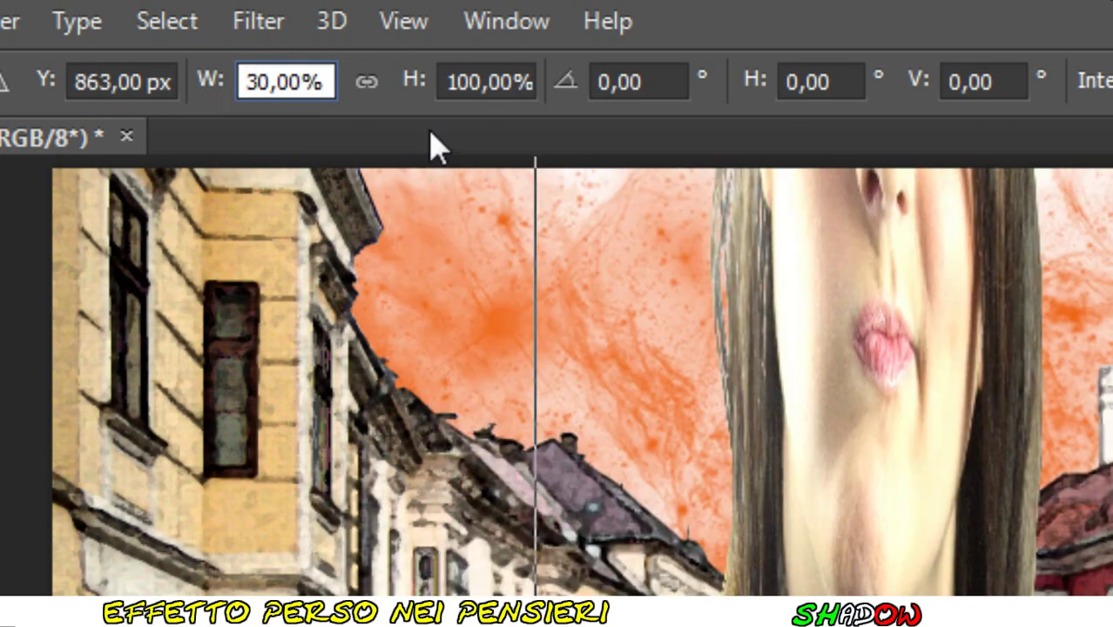
click(470, 76)
drag(470, 76, 410, 87)
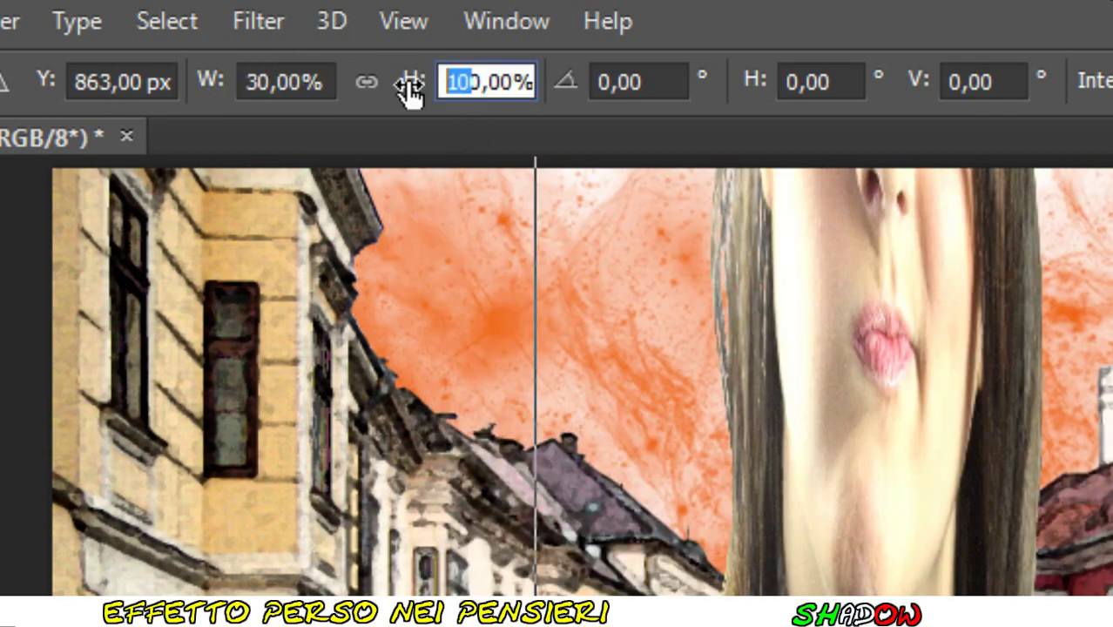
text(3)
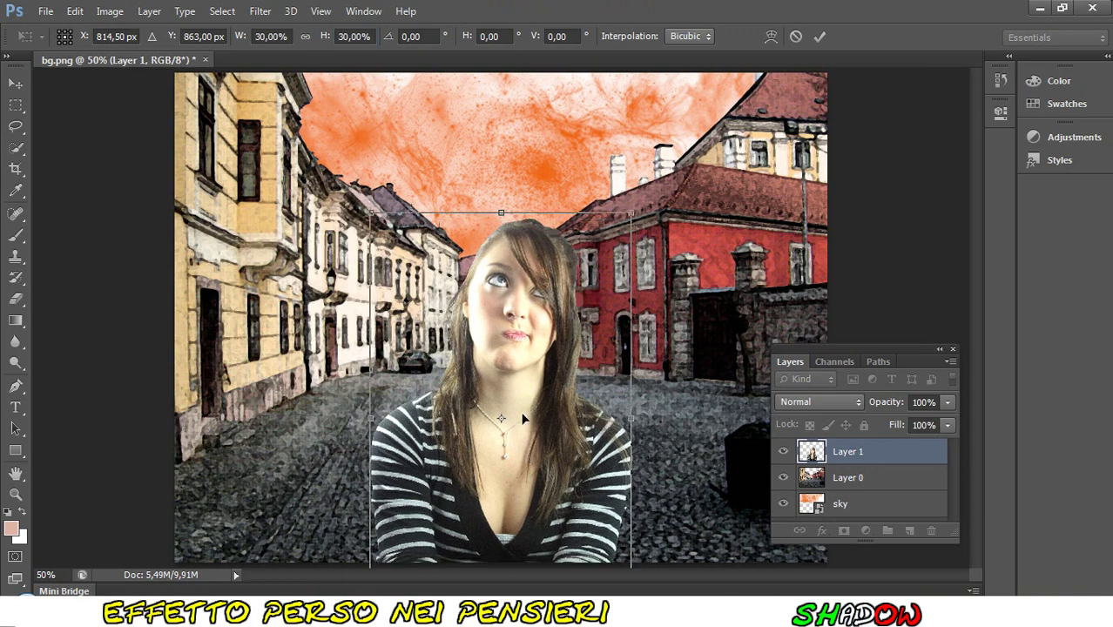
Shrink the girl further, position her in the street foreground cut off at the bottom, and commit.
drag(533, 479, 515, 431)
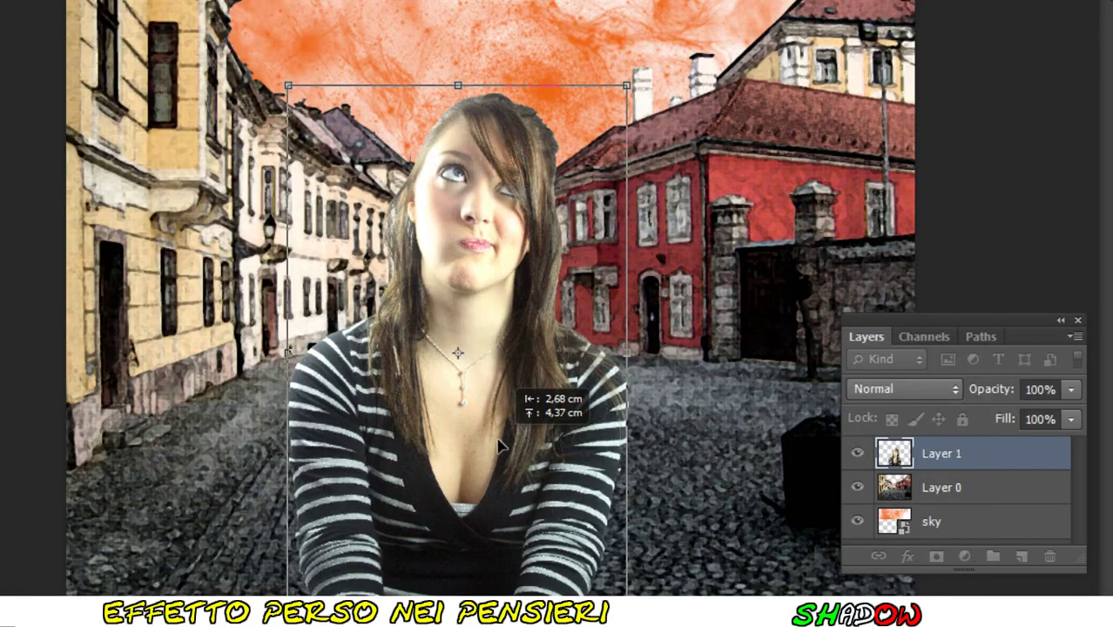
drag(515, 431, 507, 448)
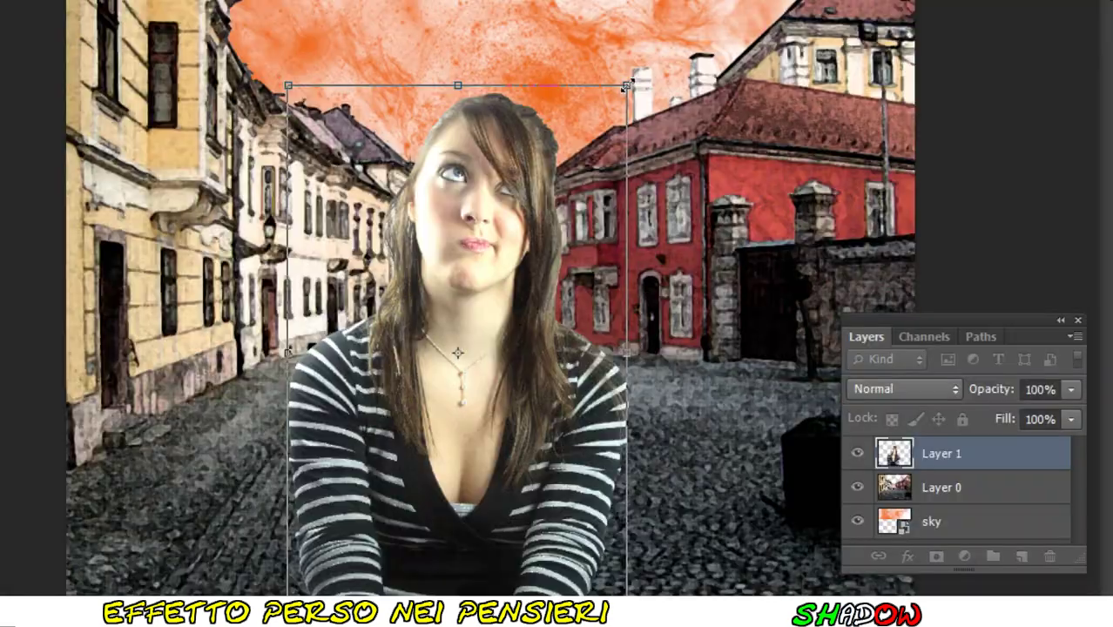
mouse_move(627, 87)
mouse_down()
mouse_move(594, 141)
mouse_move(628, 158)
mouse_up()
drag(536, 433, 522, 453)
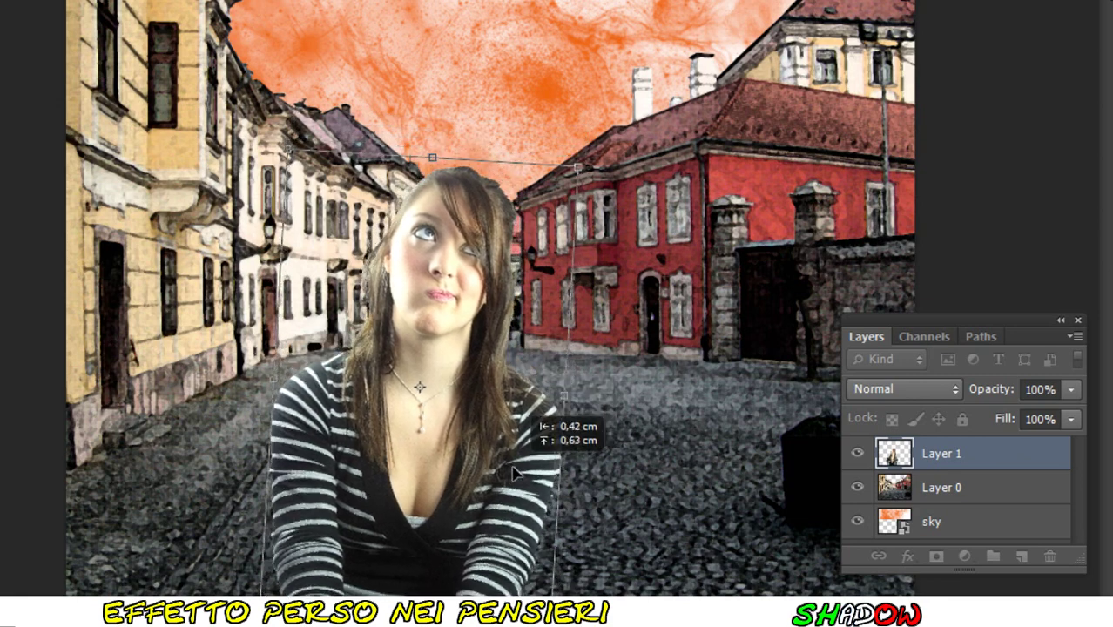
drag(522, 453, 514, 469)
key(Return)
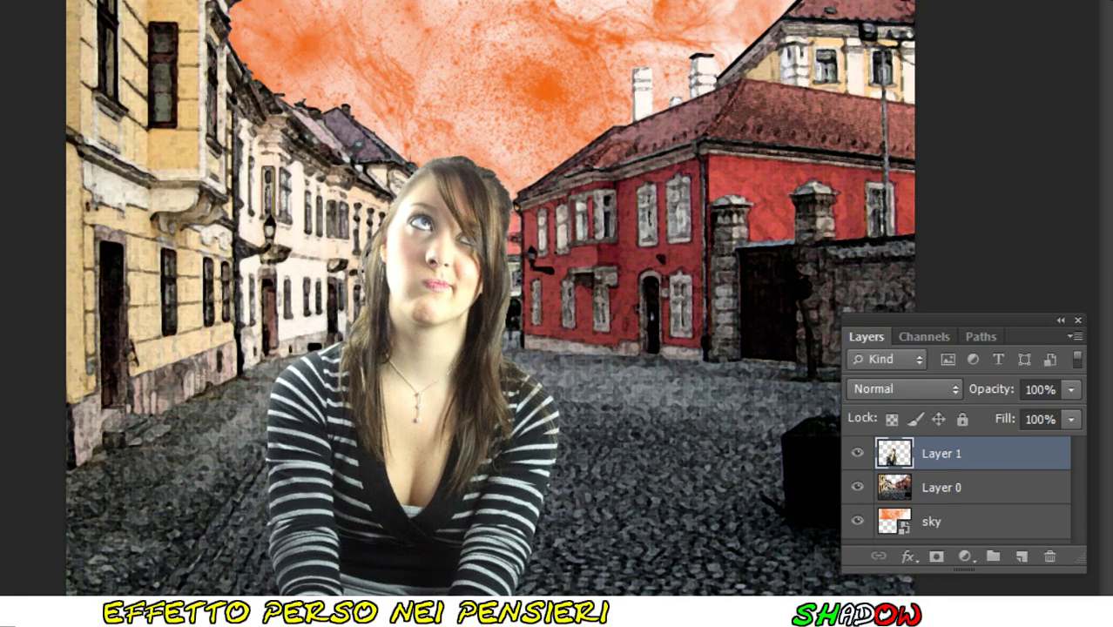
drag(418, 377, 427, 374)
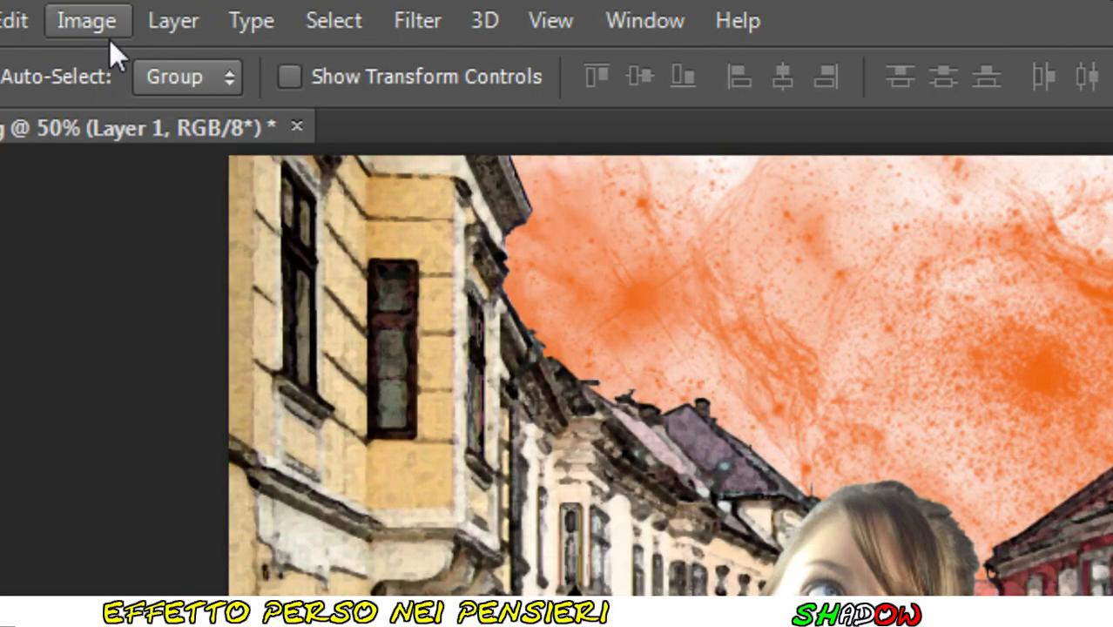
Convert Layer 1's girl to black and white using the default Black & White settings.
click(108, 24)
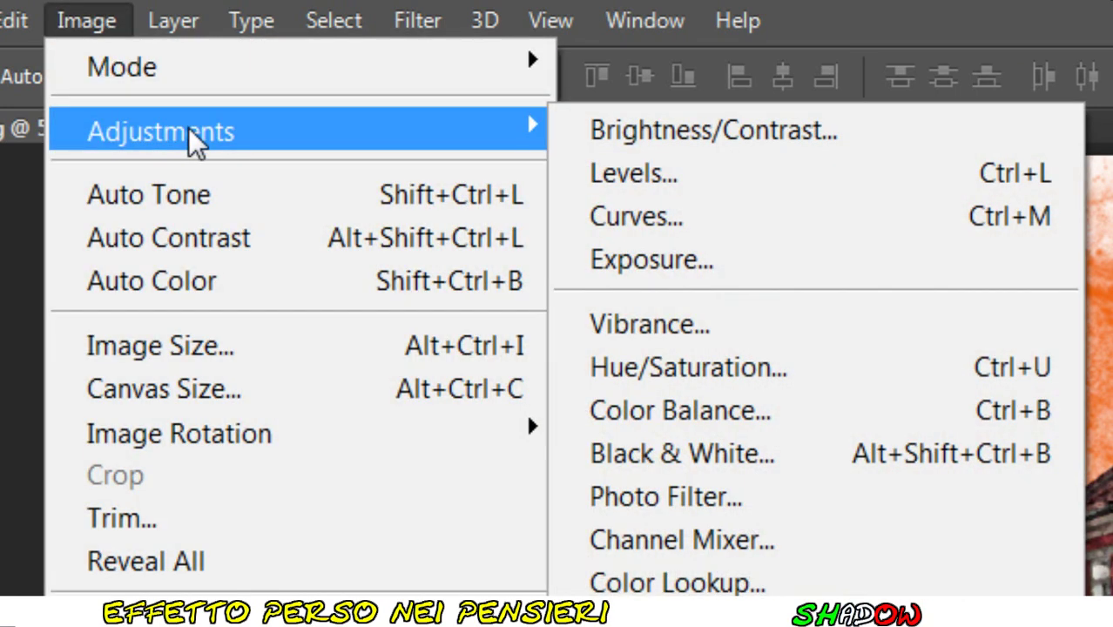
mouse_move(161, 130)
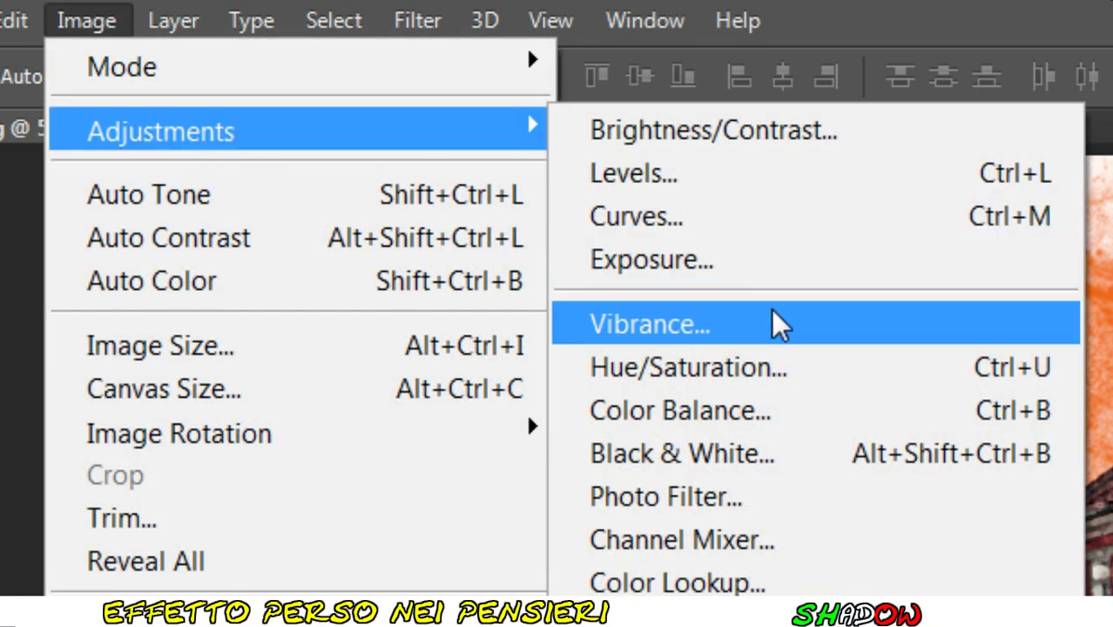
click(800, 453)
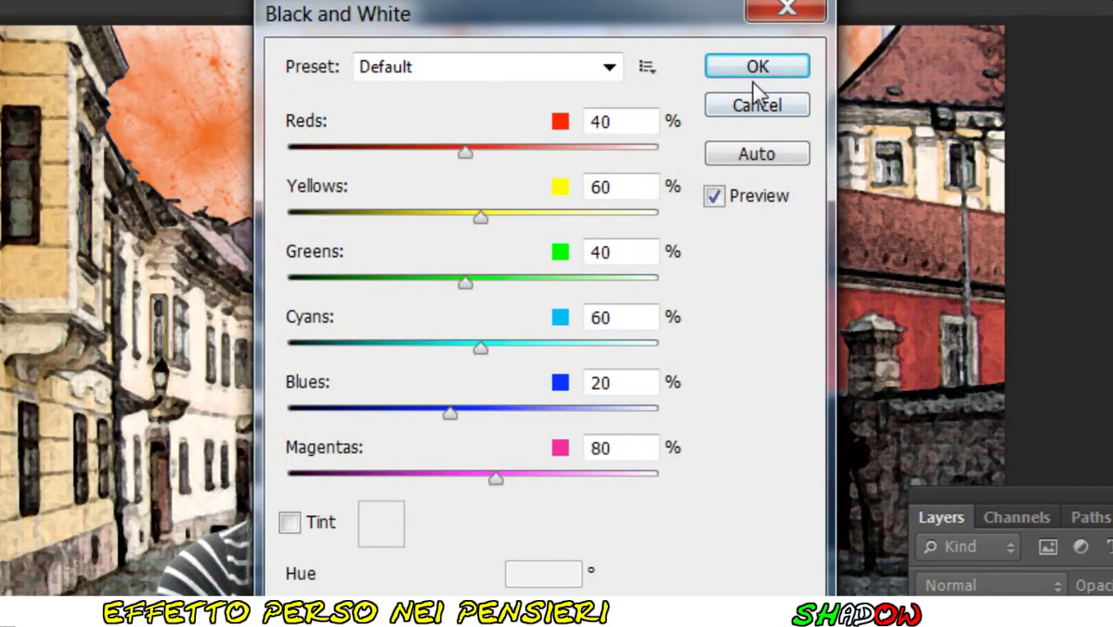
click(764, 70)
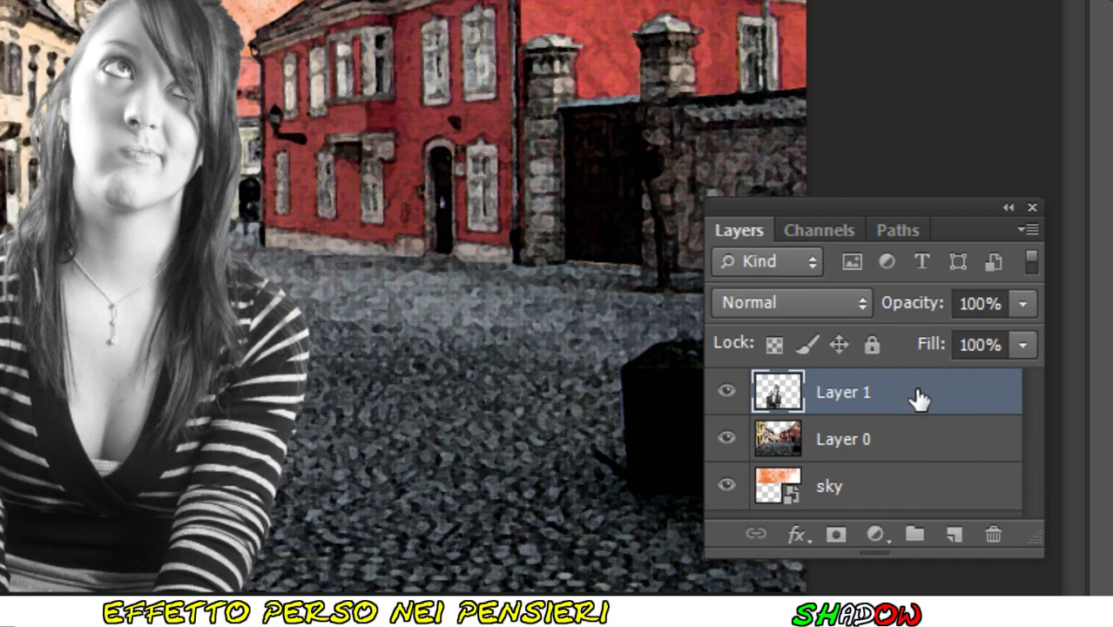
Duplicate Layer 1 and set the copy to Overlay at 80% opacity.
right_click(914, 397)
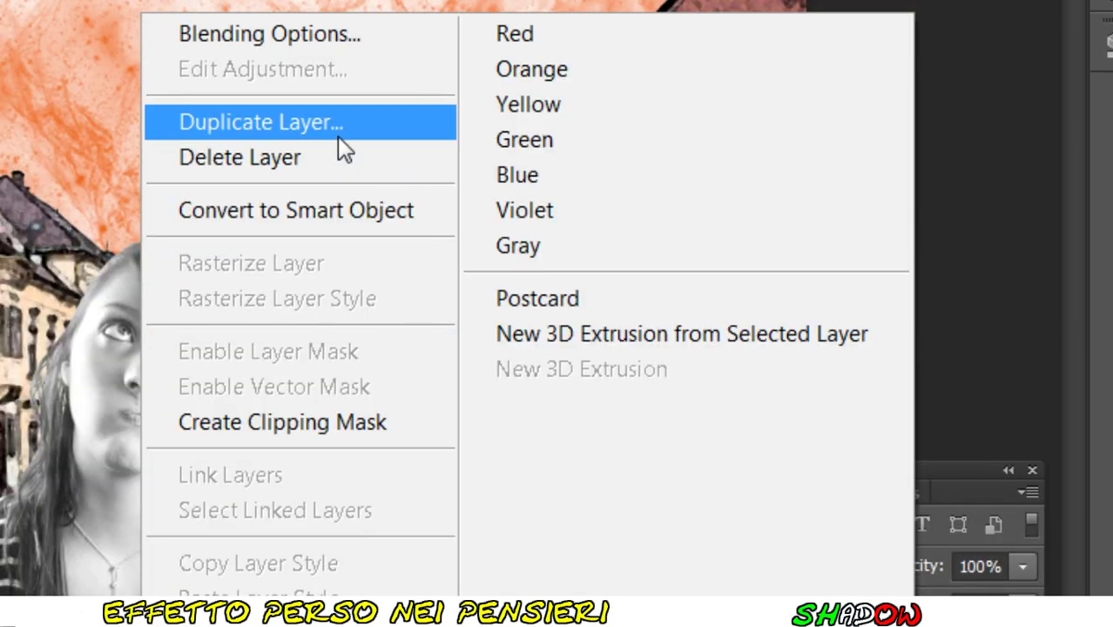
click(339, 136)
click(577, 176)
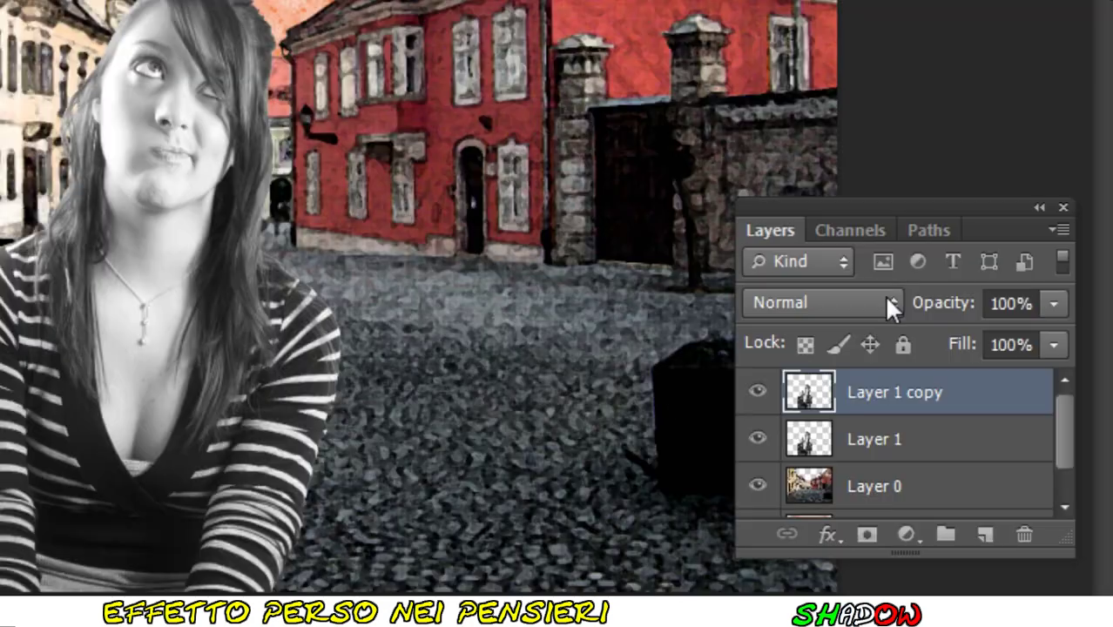
click(884, 294)
scroll(884, 294, down, 1)
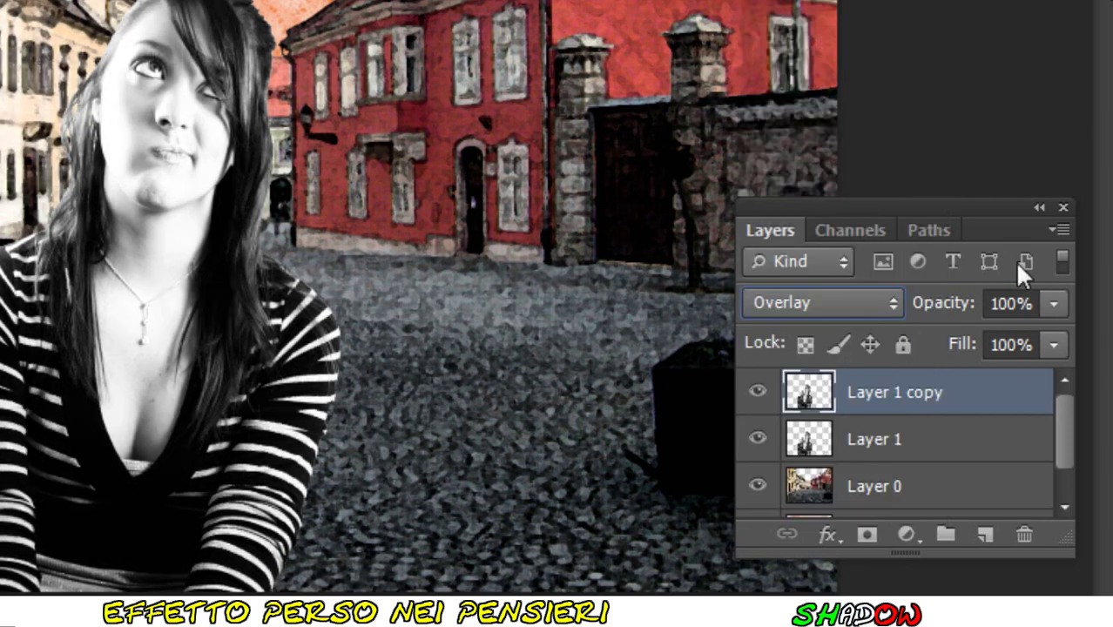
click(1053, 304)
click(1029, 336)
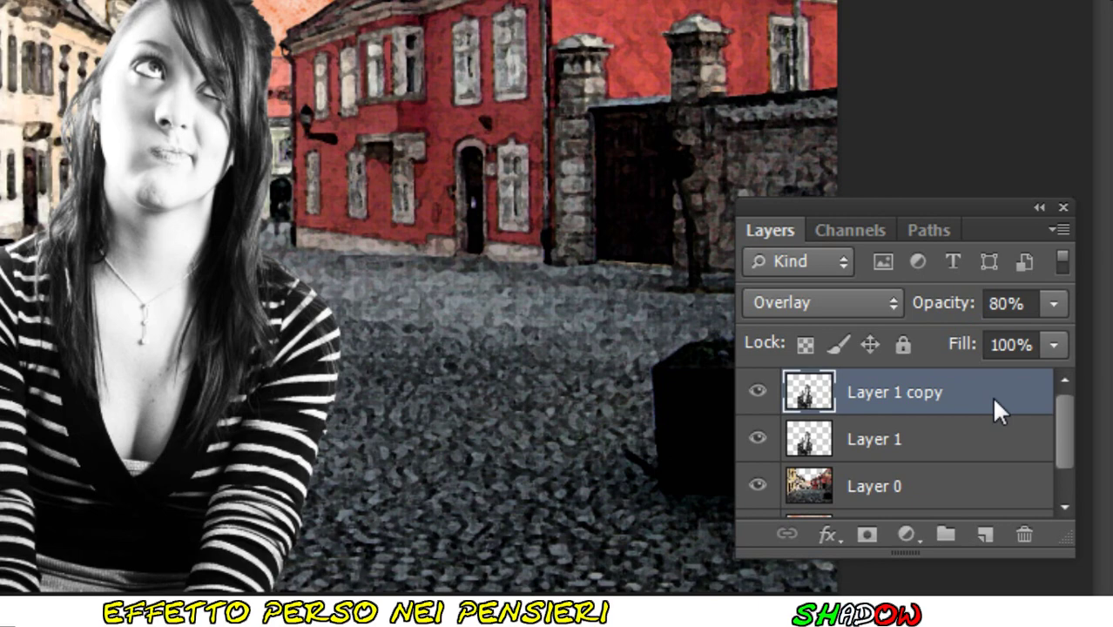
Merge the Overlay copy down into Layer 1 and add a new empty Layer 2.
right_click(993, 410)
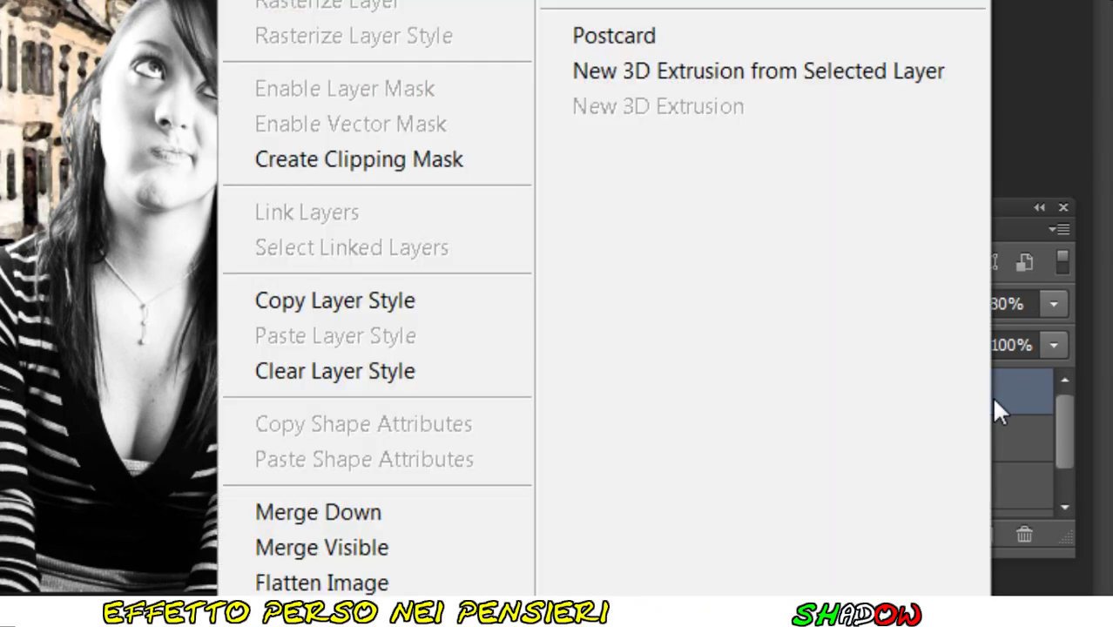
click(425, 507)
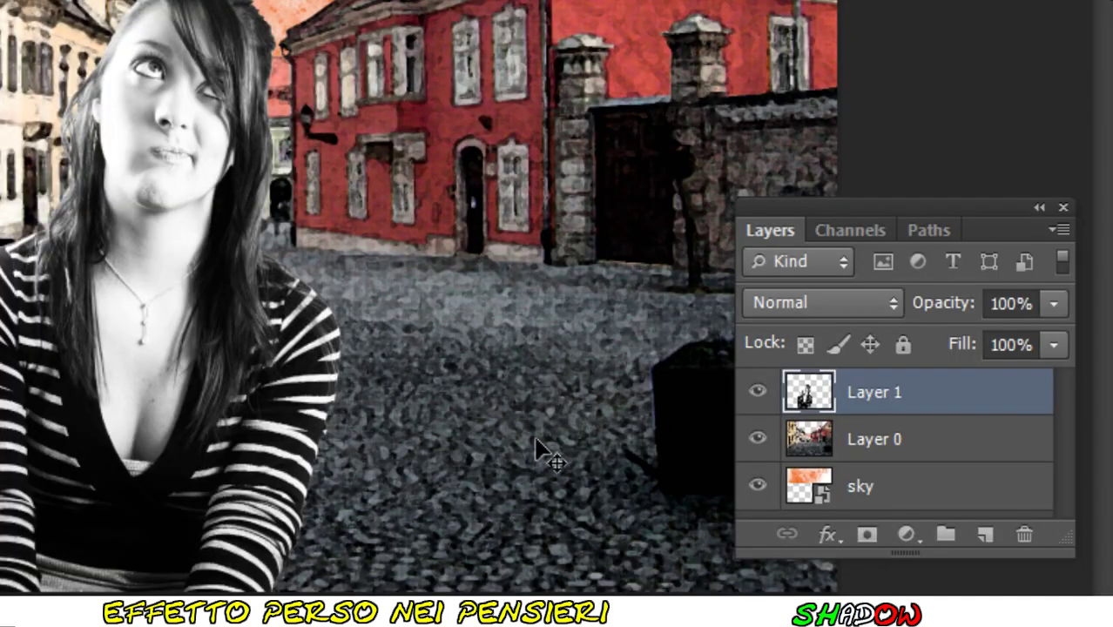
click(987, 534)
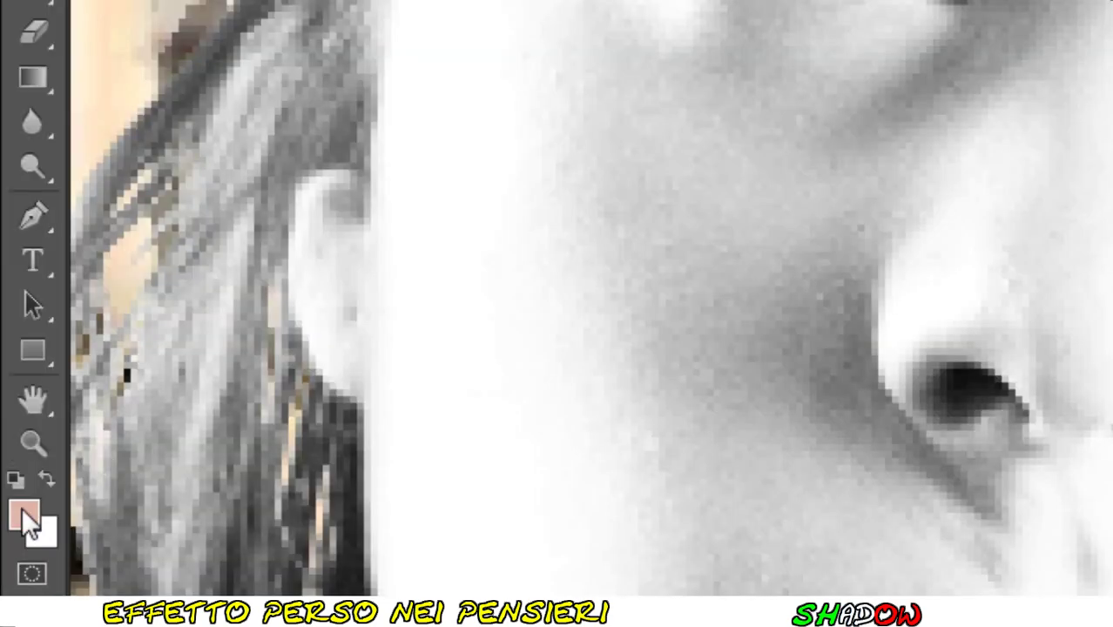
Set the foreground colour to a vivid blue (0a78f3).
click(11, 528)
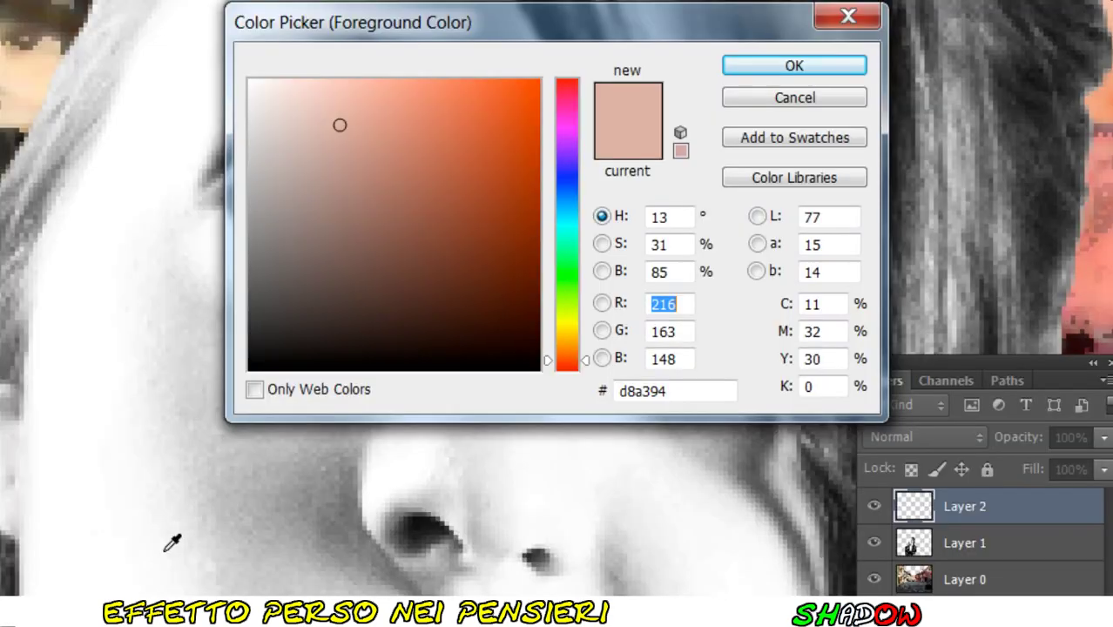
click(570, 204)
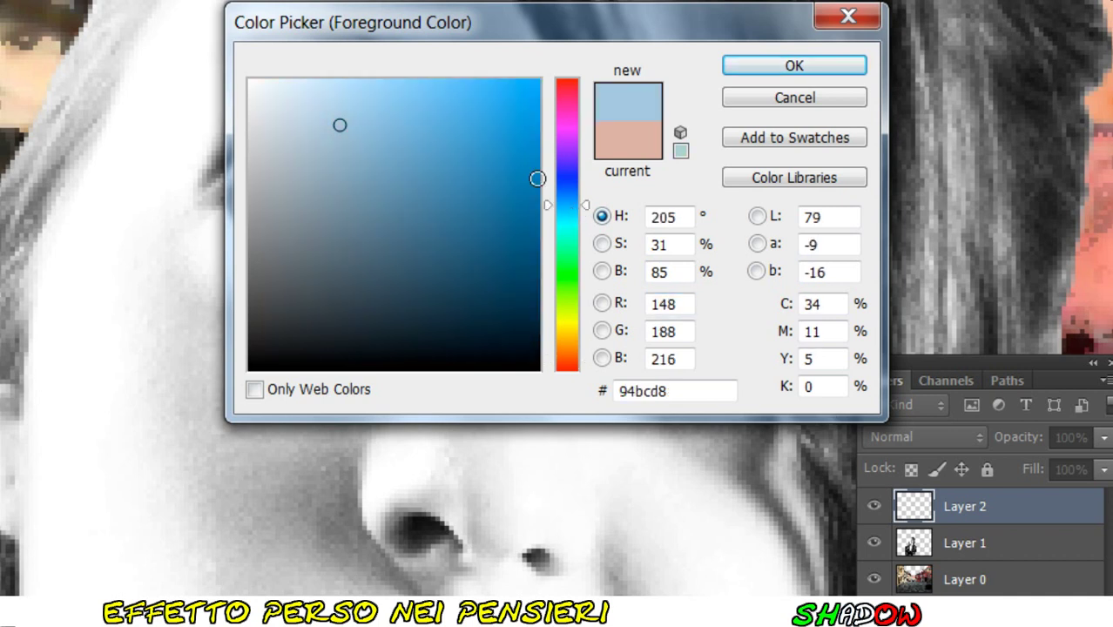
mouse_move(539, 177)
mouse_down()
mouse_move(540, 105)
mouse_move(527, 94)
mouse_up()
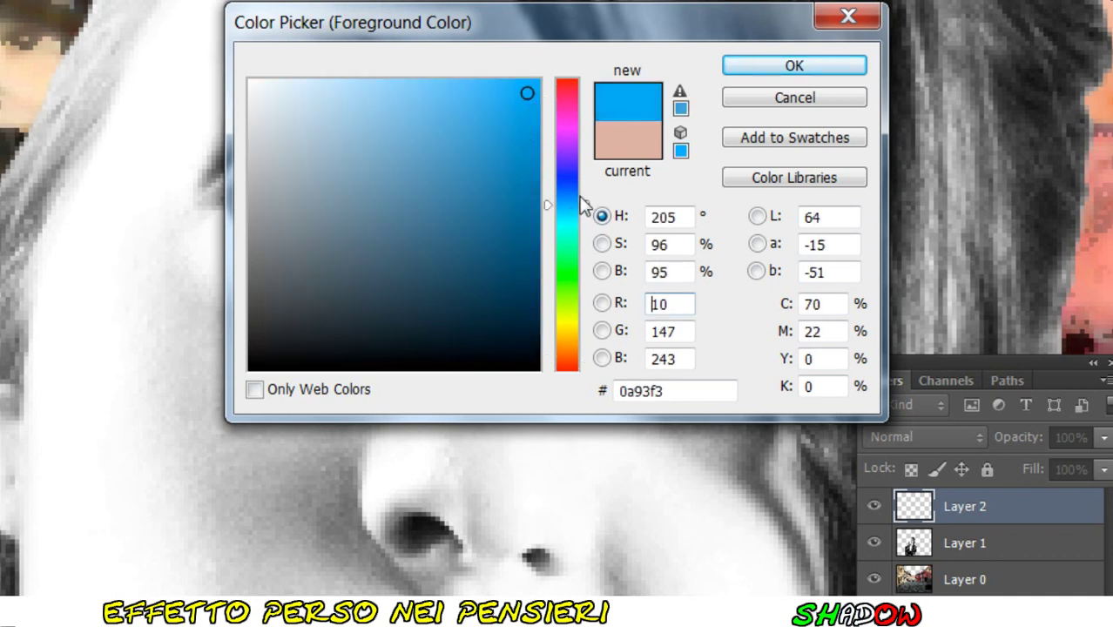
drag(570, 204, 578, 199)
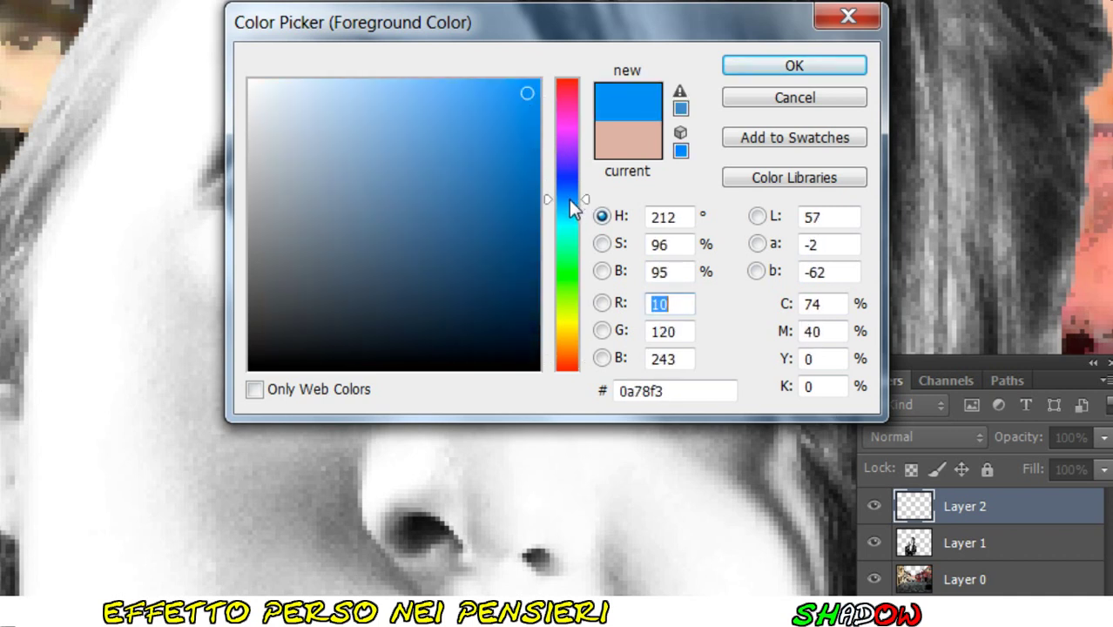
click(747, 63)
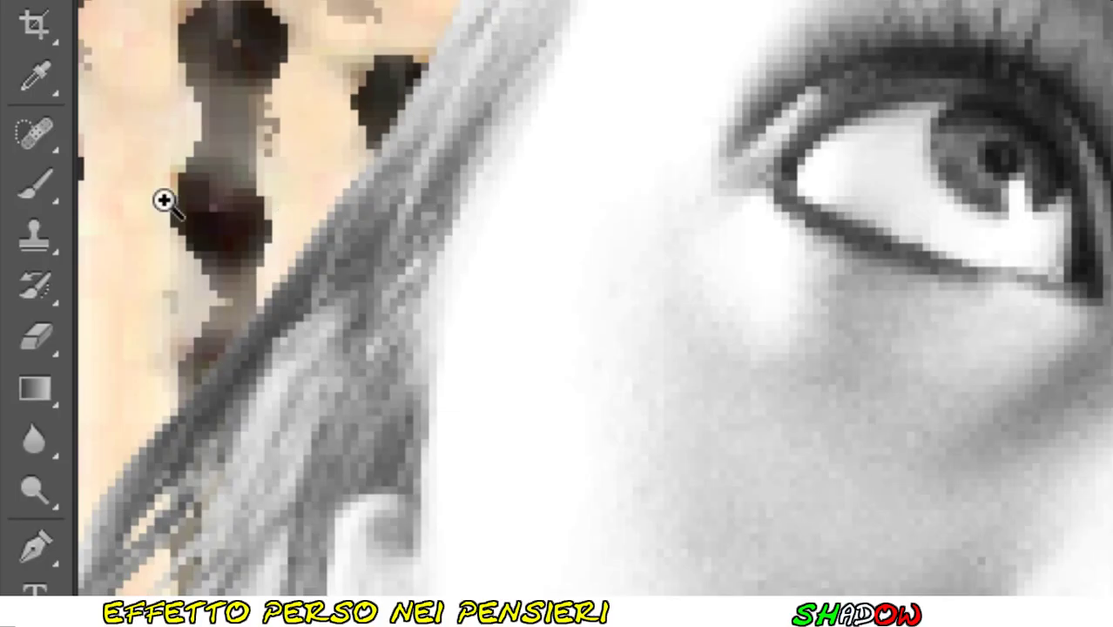
Paint the girl's iris blue with a soft 8 px Brush.
right_click(54, 205)
click(231, 185)
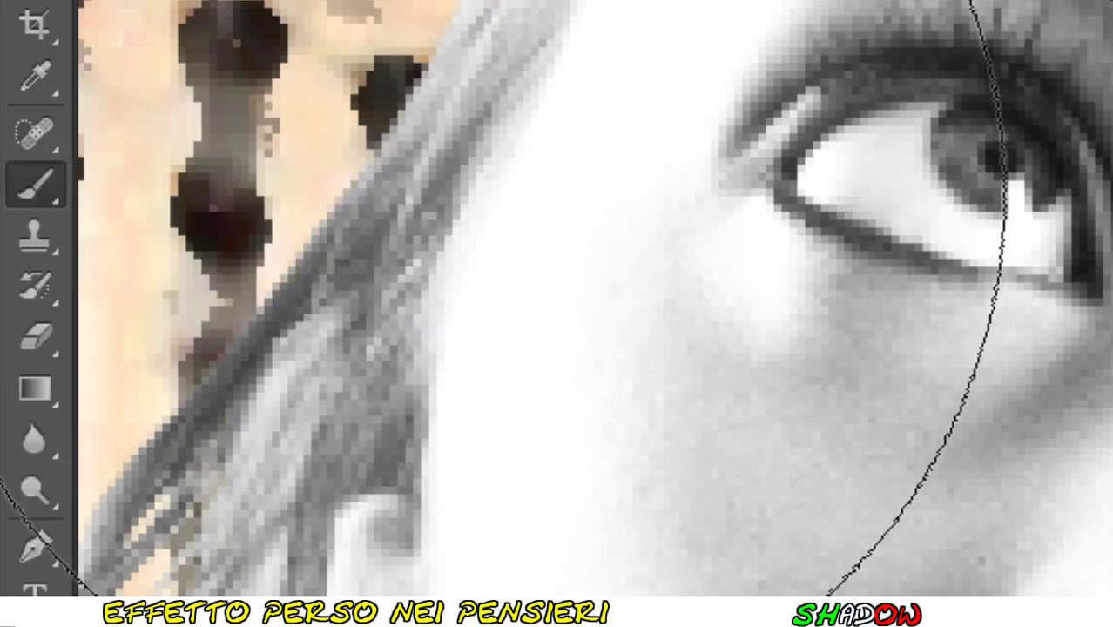
right_click(375, 235)
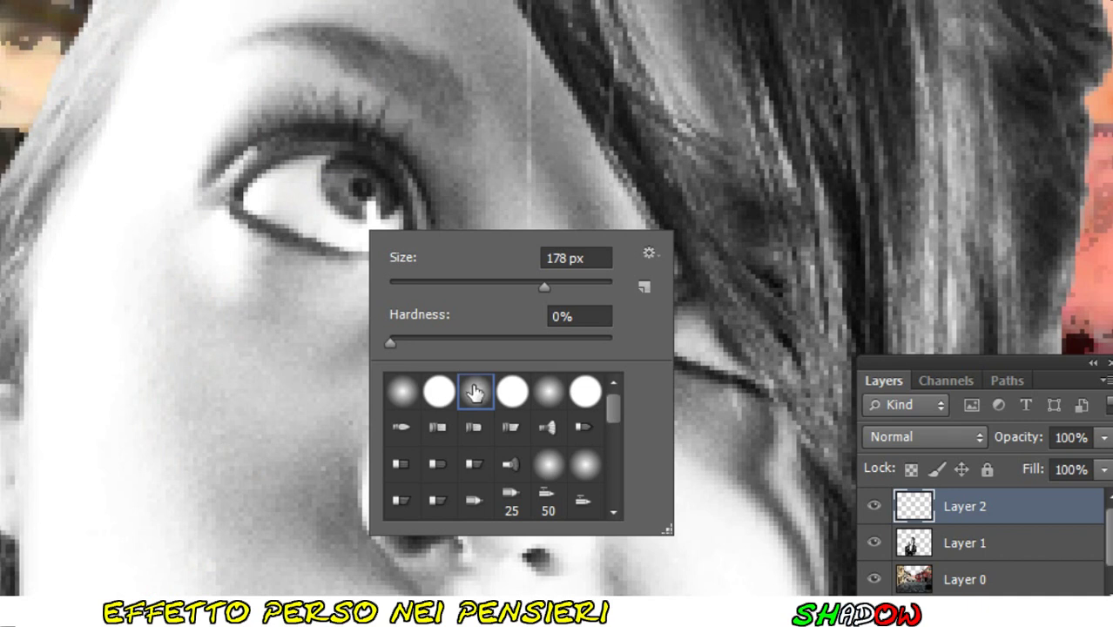
drag(407, 283, 397, 286)
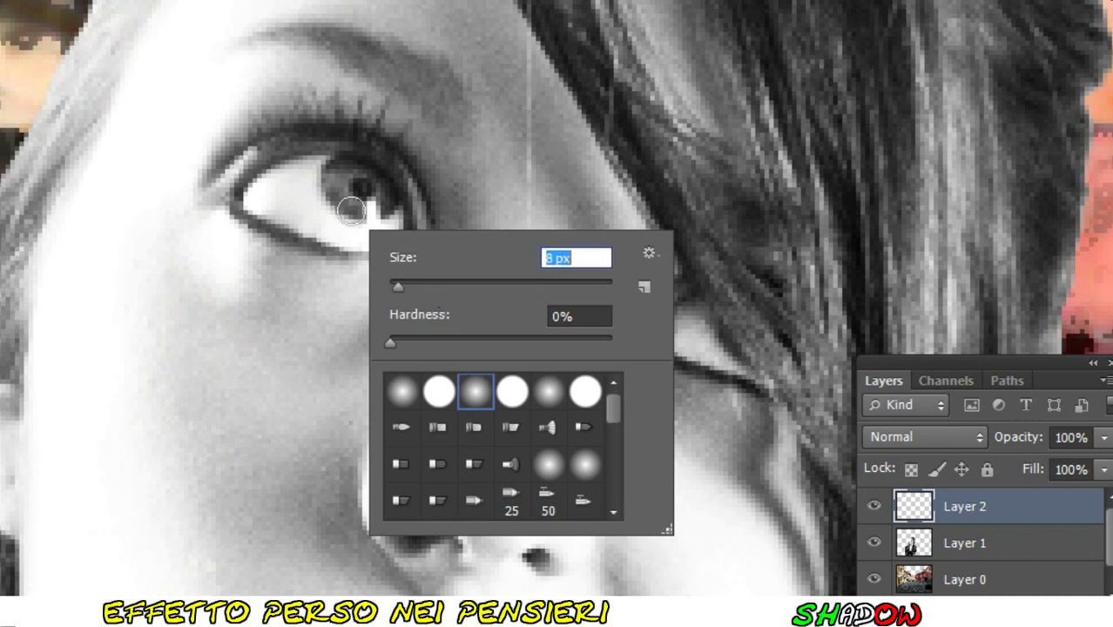
mouse_move(344, 173)
mouse_down()
mouse_move(347, 197)
mouse_move(365, 180)
mouse_move(353, 169)
mouse_move(361, 200)
mouse_move(381, 200)
mouse_up()
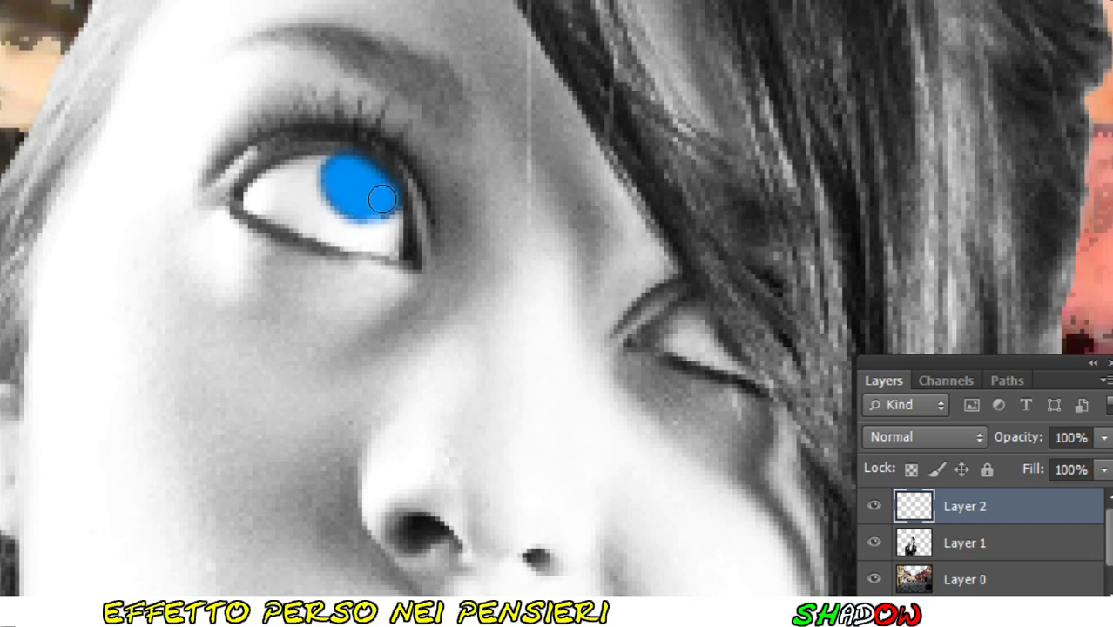
Reduce the brush to 3 px and add fine blue strokes around the eye.
right_click(610, 342)
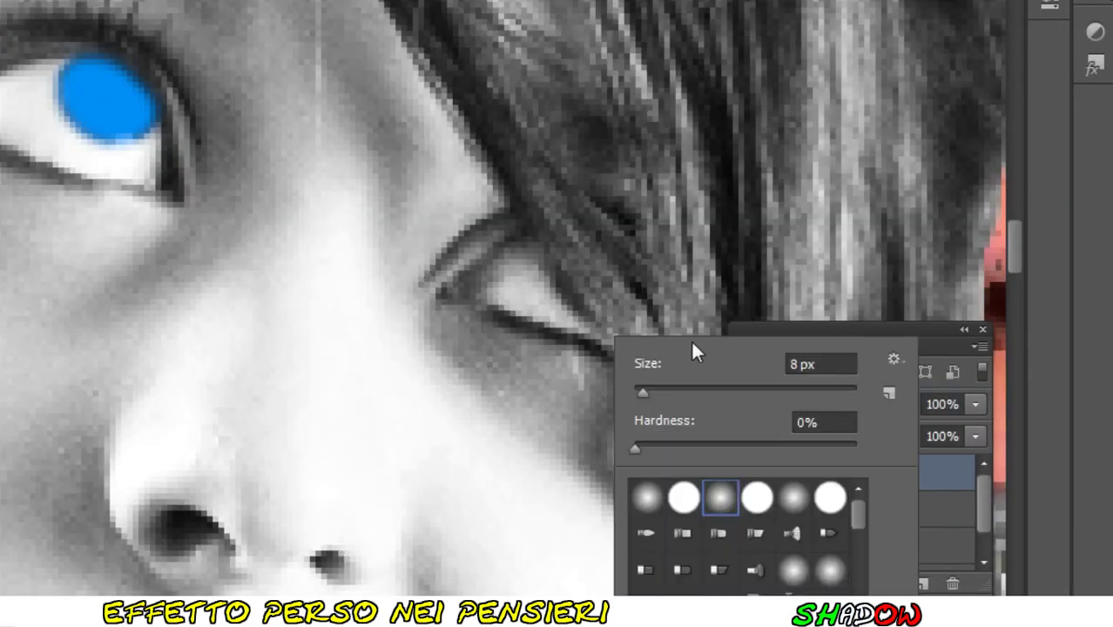
click(801, 364)
text(3)
key(Return)
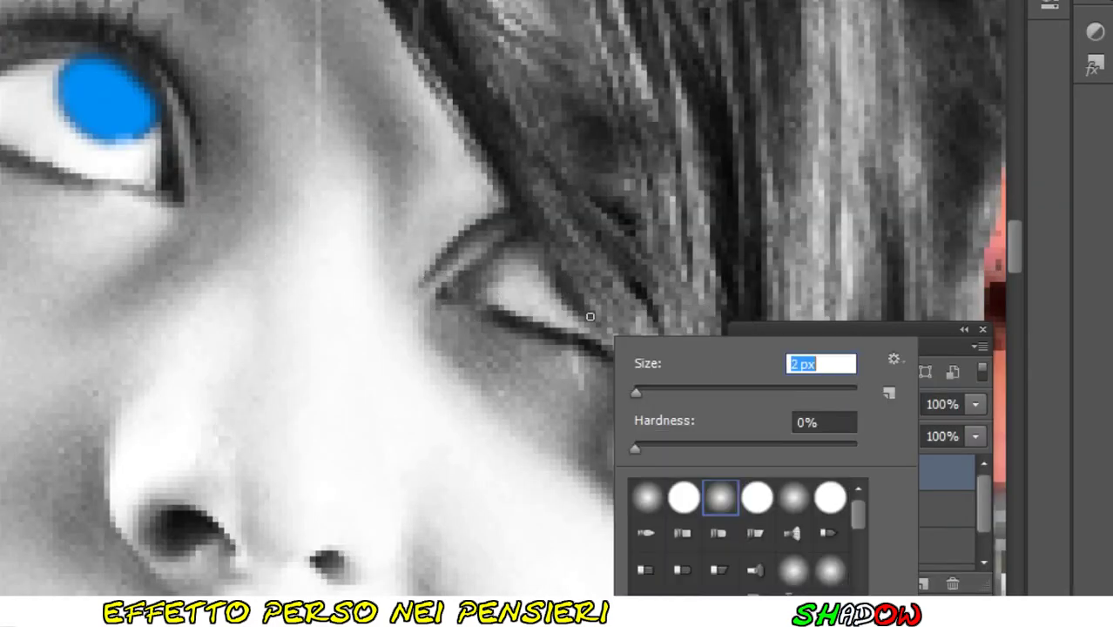
drag(593, 320, 559, 278)
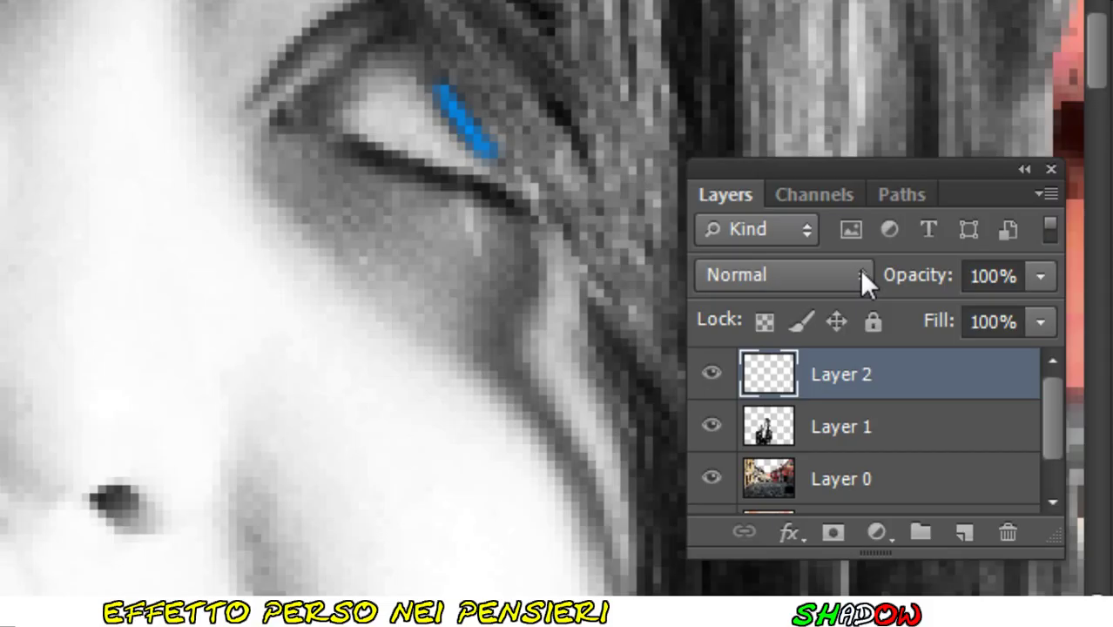
Set Layer 2 to Overlay with lower opacity and merge it down into Layer 1.
click(863, 277)
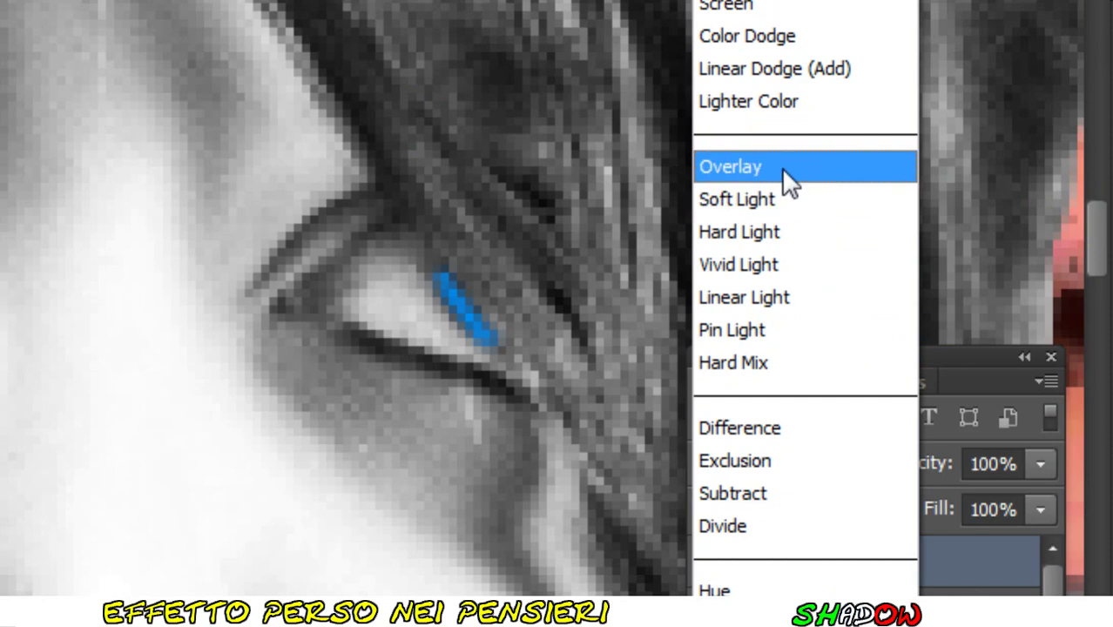
click(781, 167)
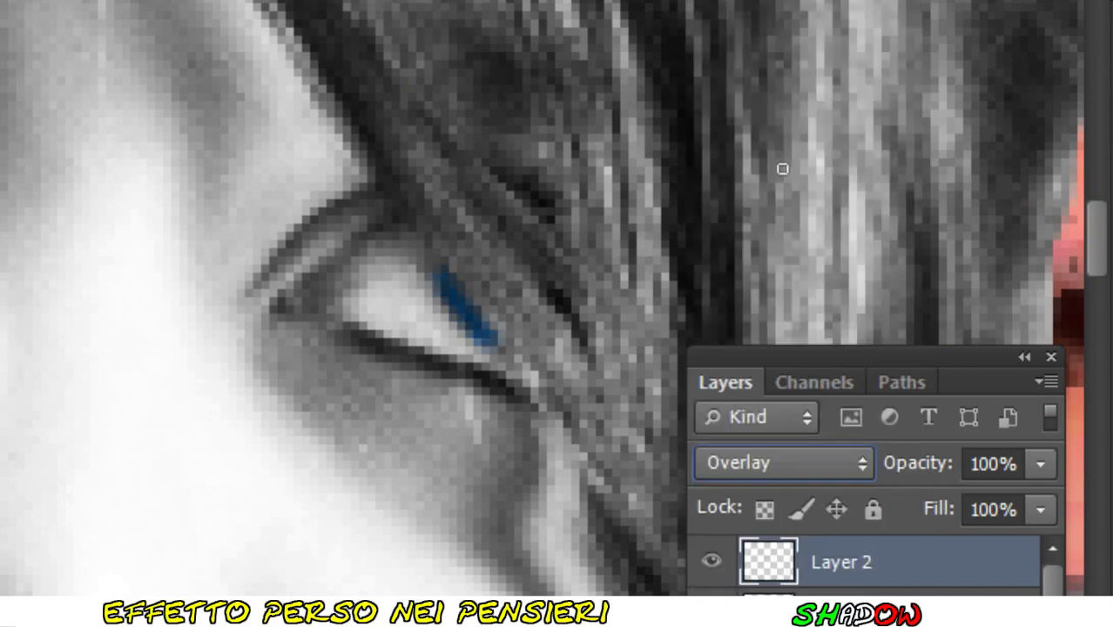
click(1089, 428)
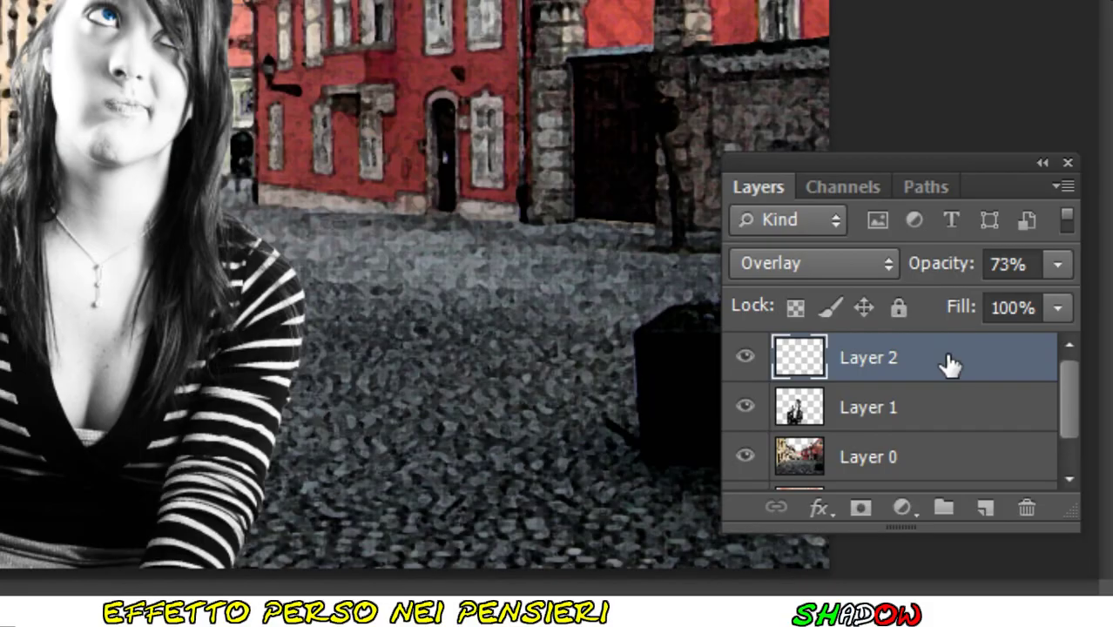
right_click(947, 355)
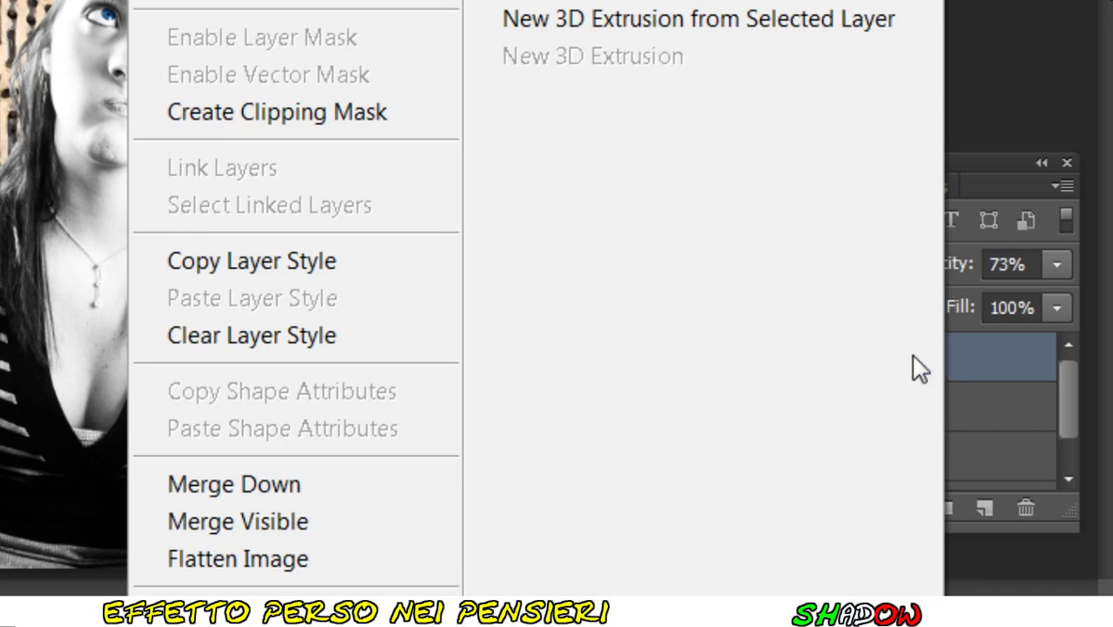
click(339, 484)
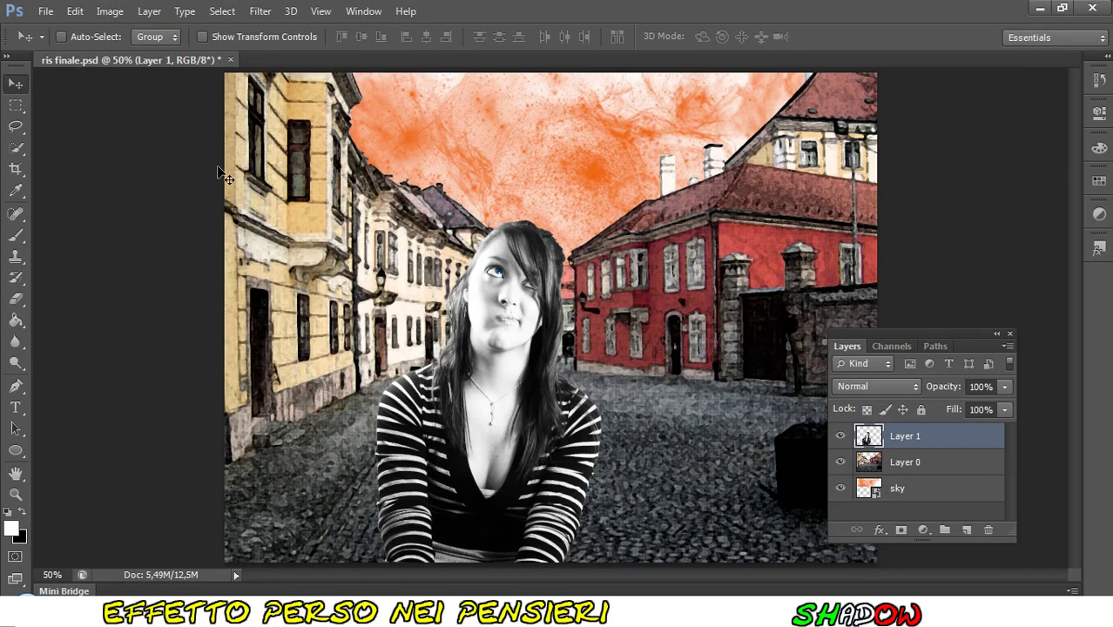
Float the ris finale window and open butterfly 2.png from the source folder.
drag(164, 61, 208, 125)
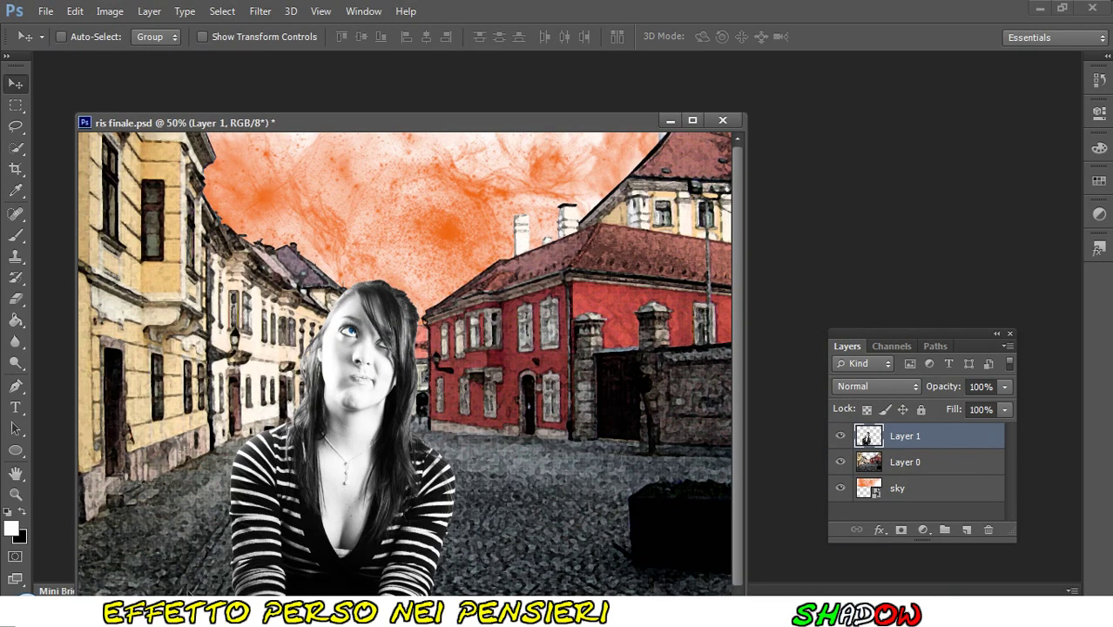
click(212, 585)
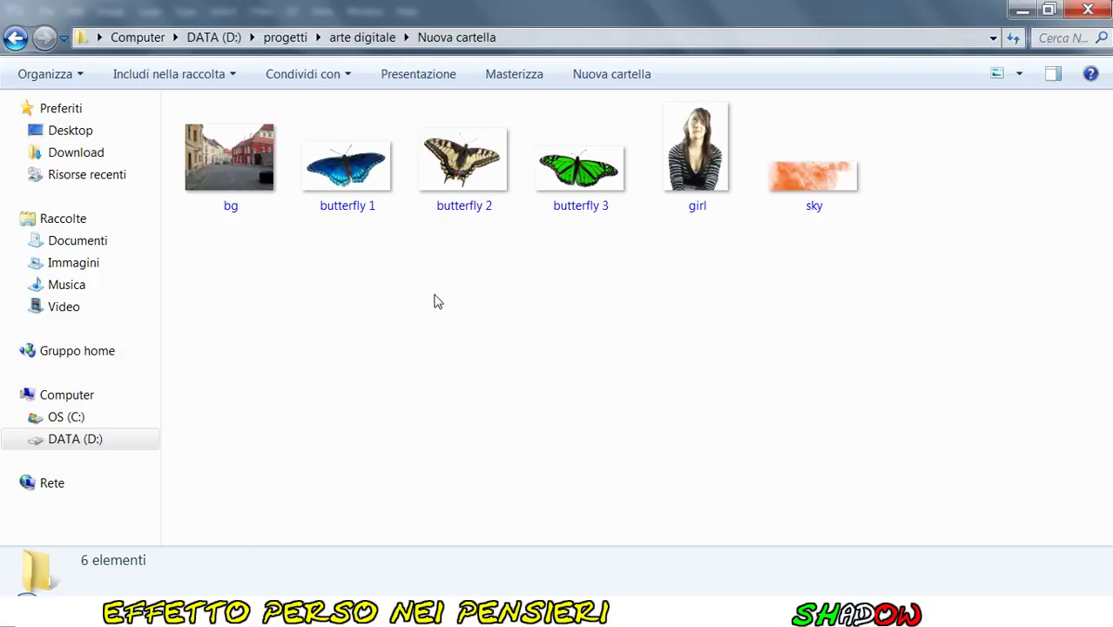
drag(459, 177, 514, 609)
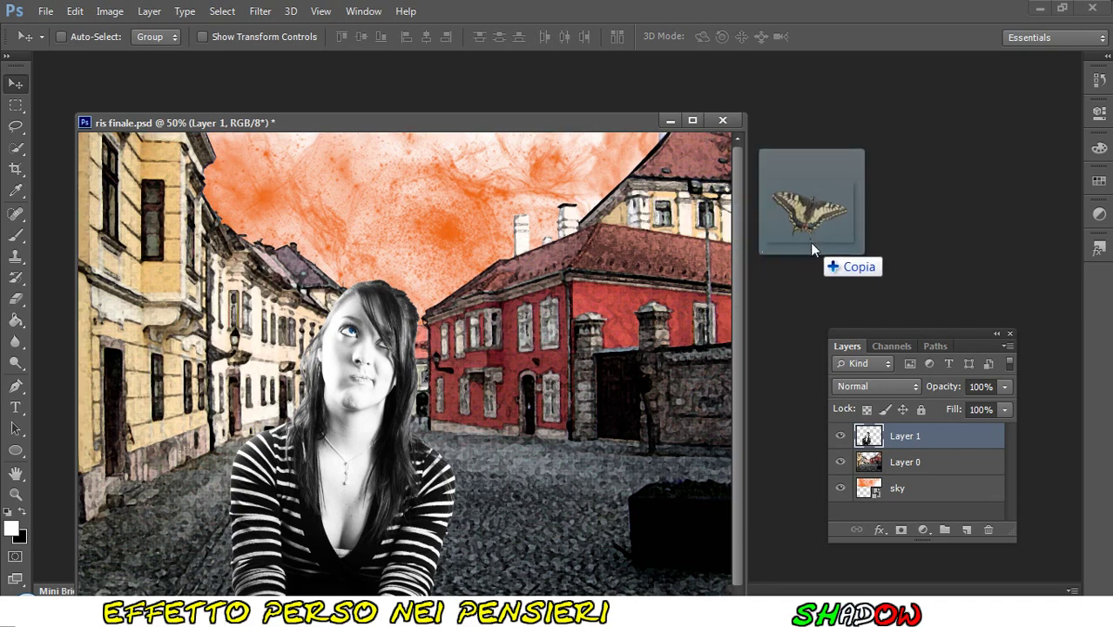
drag(514, 600, 810, 243)
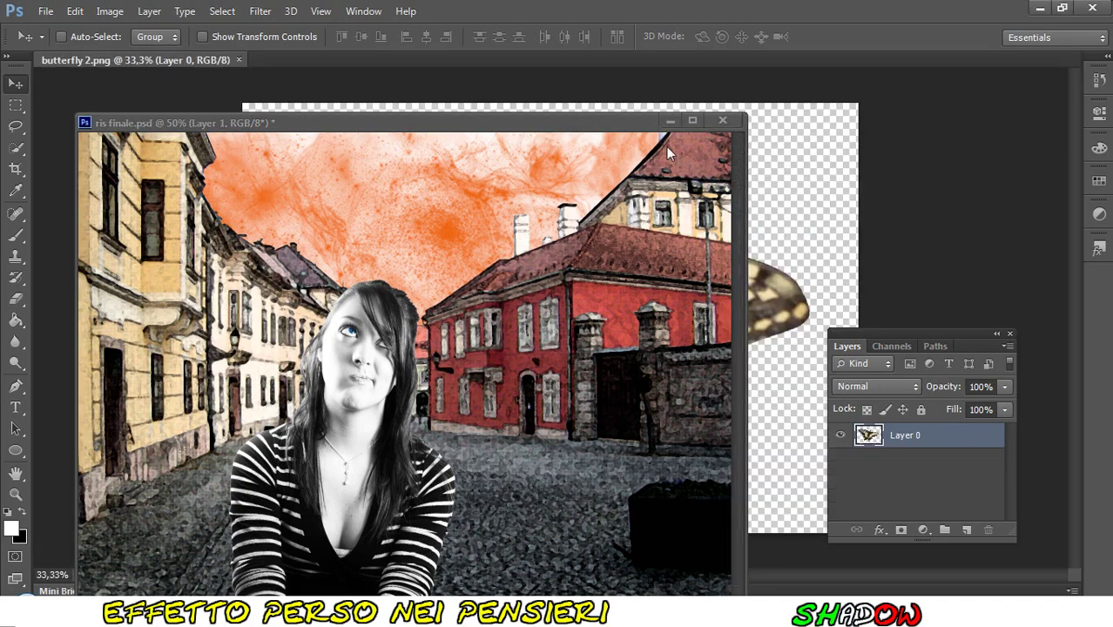
Copy the butterfly into ris finale.psd, accept the profile mismatch, and close butterfly 2.
drag(197, 57, 506, 136)
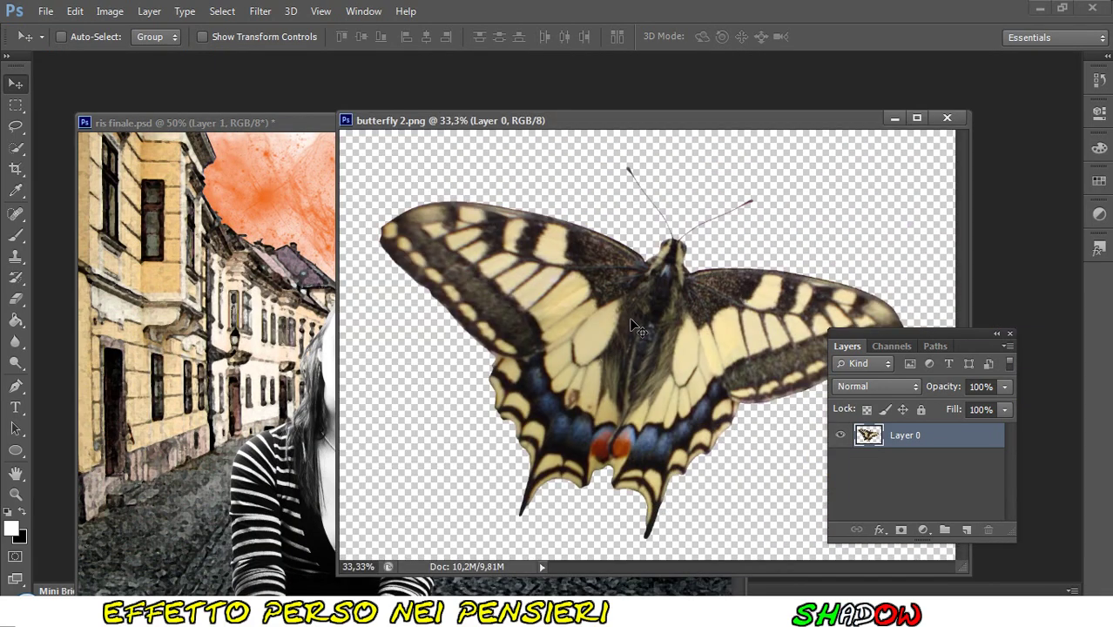
drag(637, 328, 309, 312)
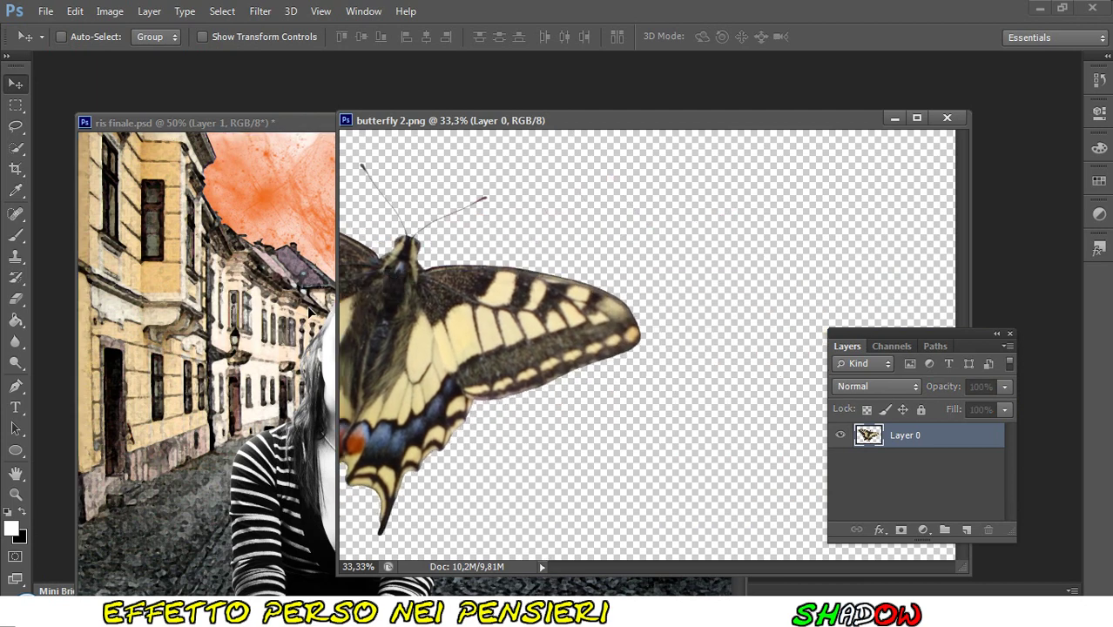
click(608, 291)
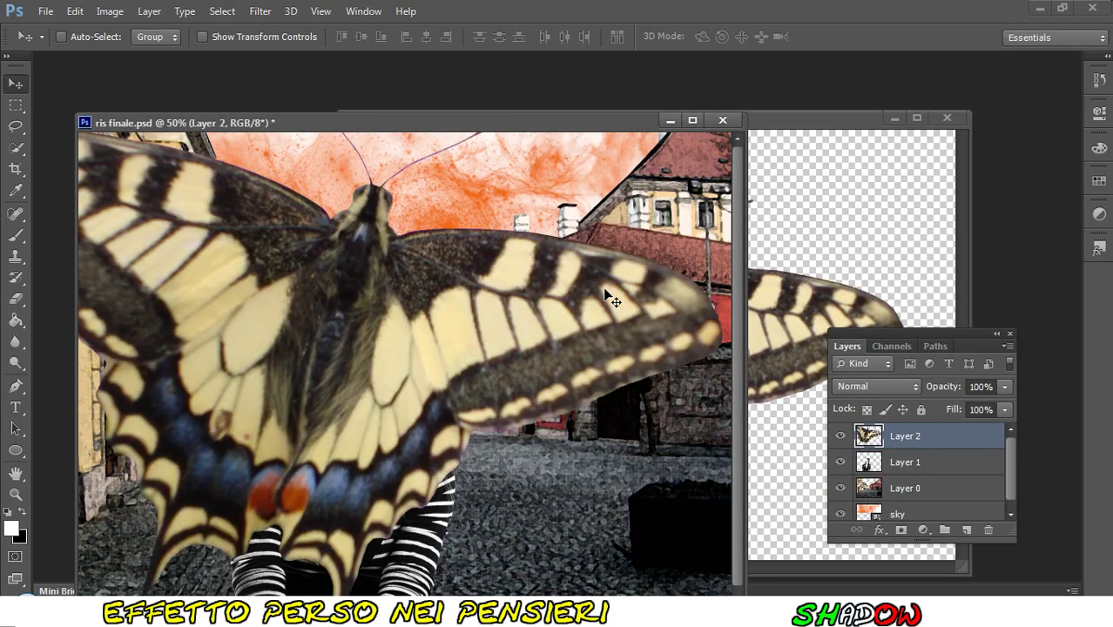
click(949, 117)
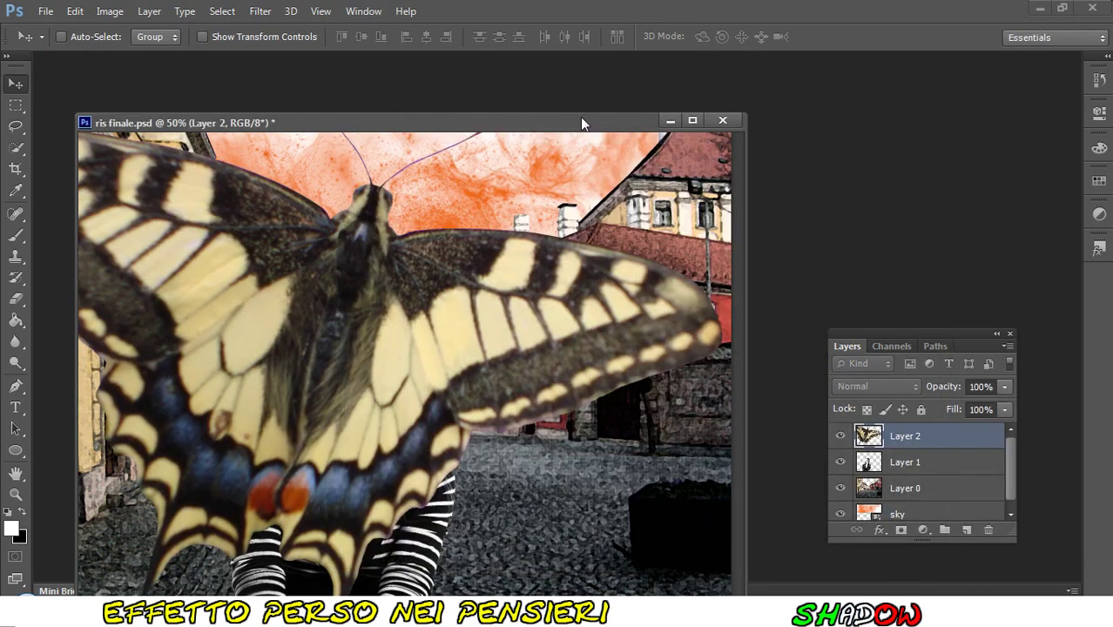
drag(509, 125, 516, 60)
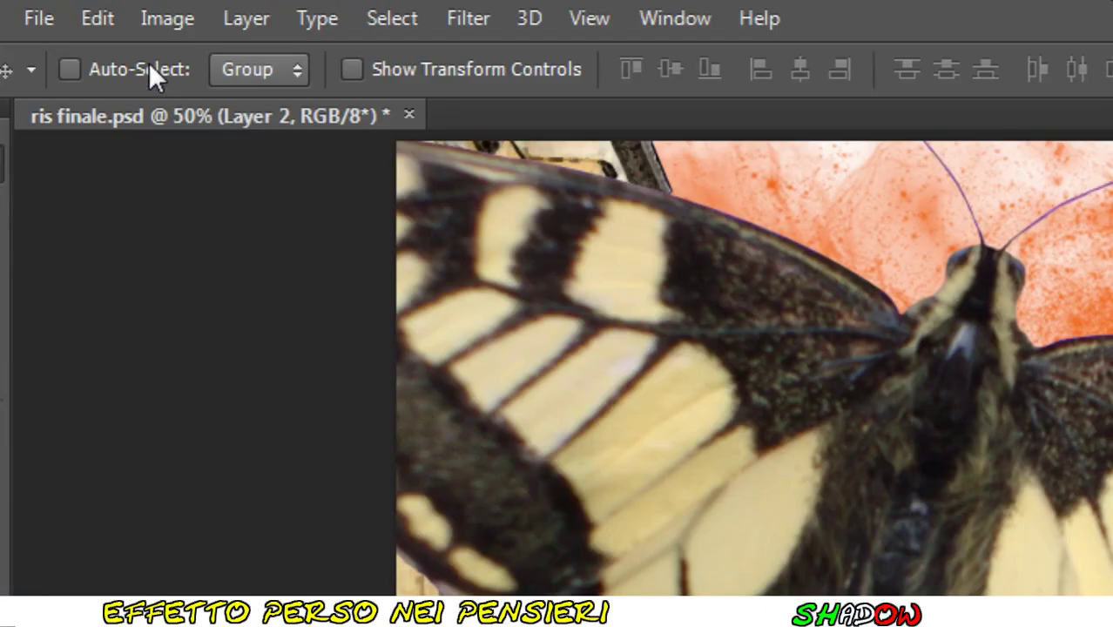
Free-transform the butterfly to 30% width and height.
click(106, 24)
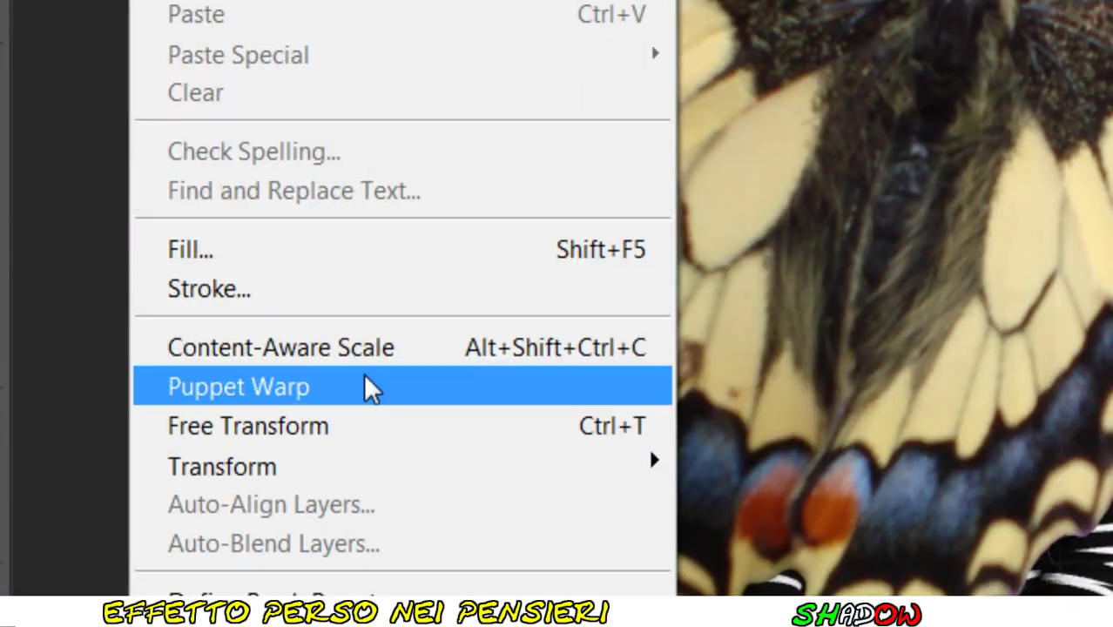
click(388, 427)
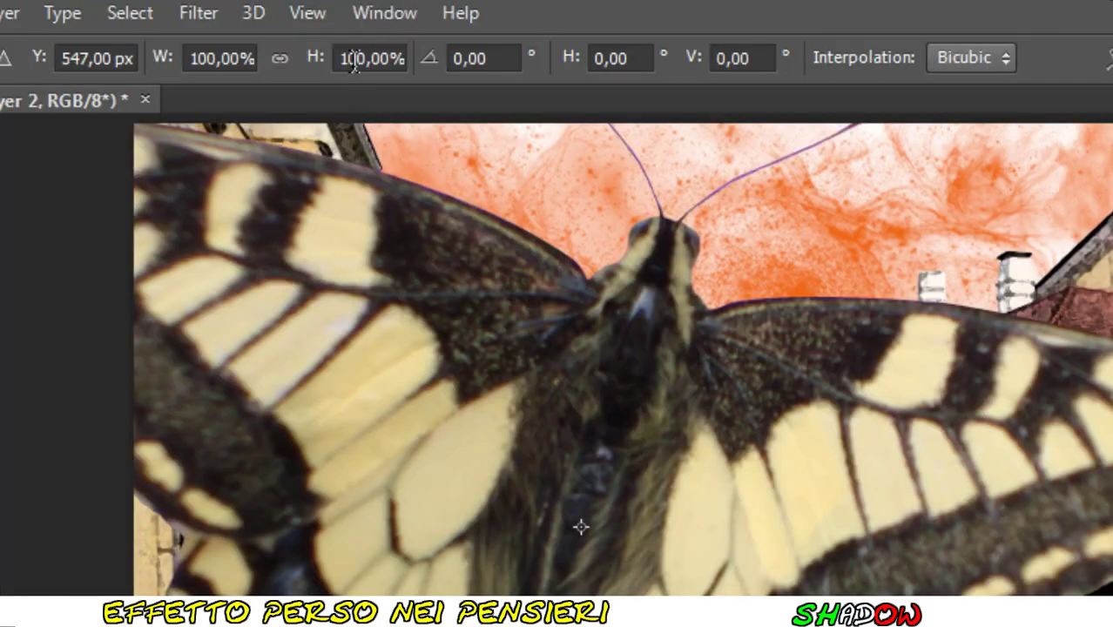
double_click(353, 65)
text(30)
key(Return)
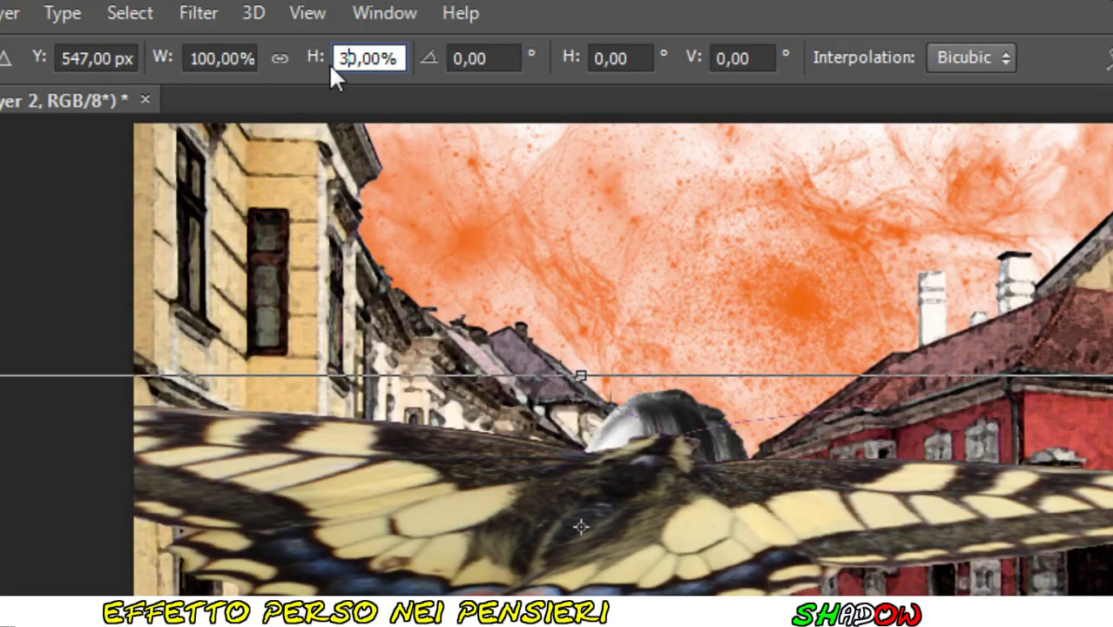
double_click(213, 52)
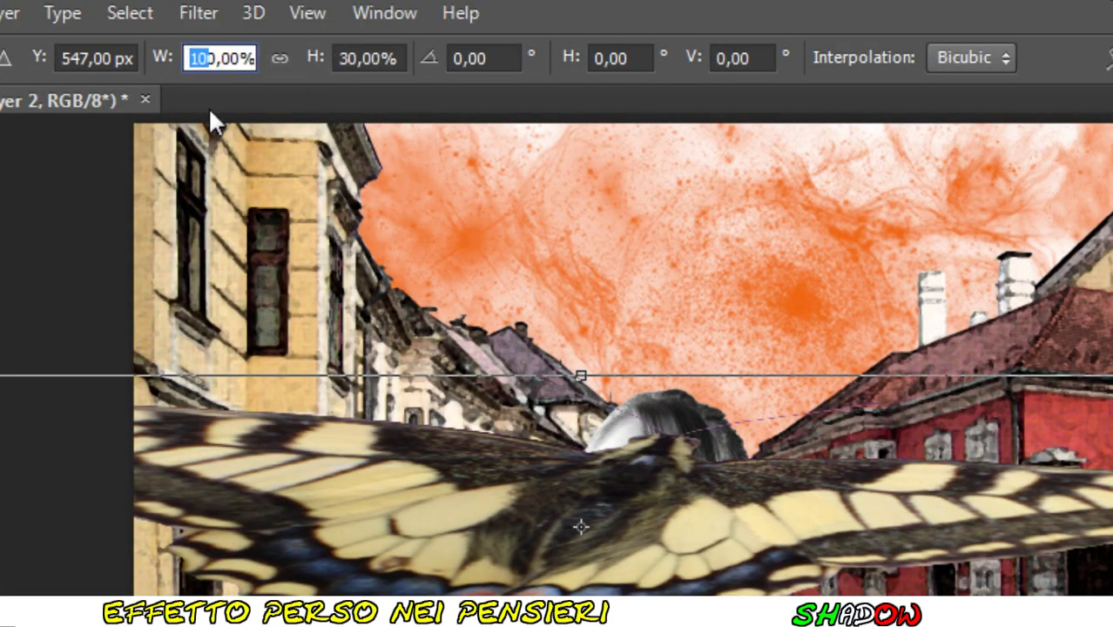
text(30)
key(Return)
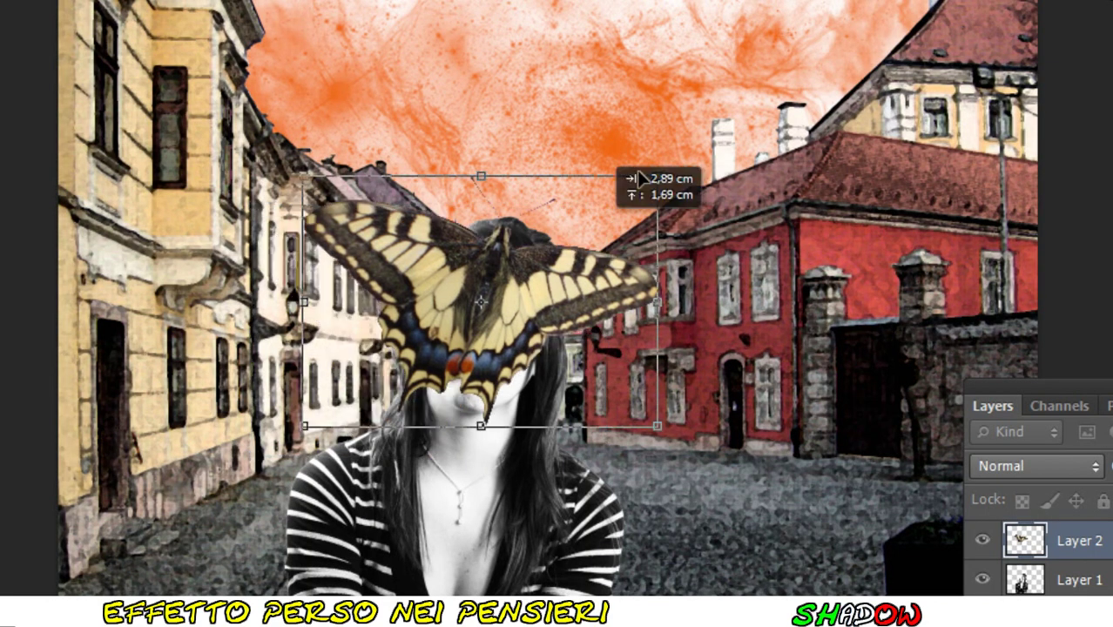
Shrink, tilt and position the butterfly in the orange sky above the girl, then commit.
drag(516, 330, 711, 130)
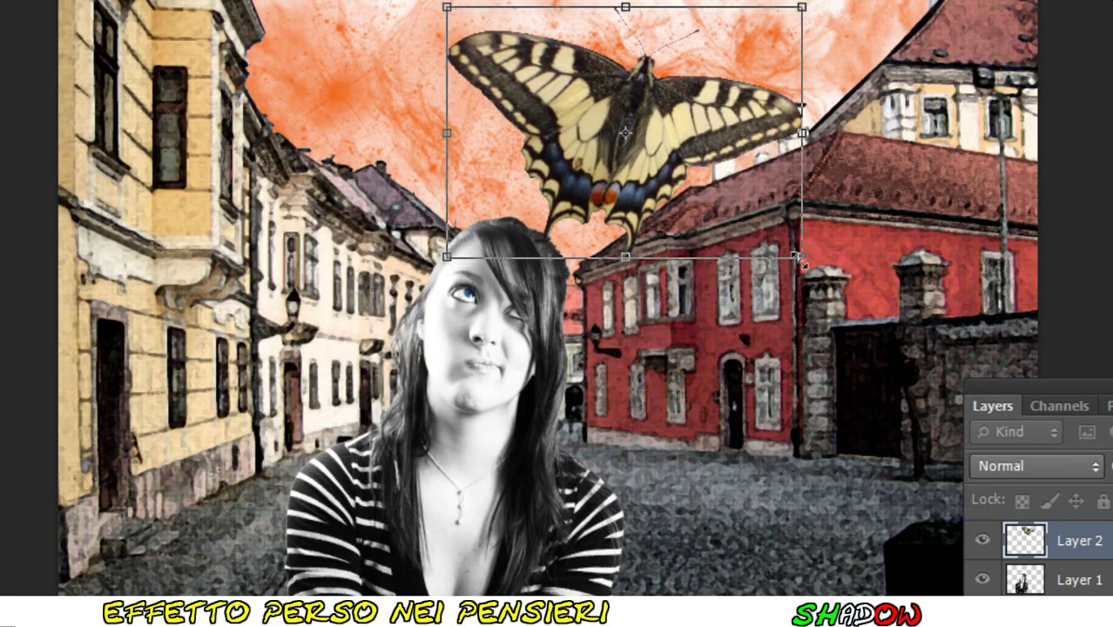
mouse_move(801, 257)
mouse_down()
mouse_move(642, 199)
mouse_move(588, 158)
mouse_up()
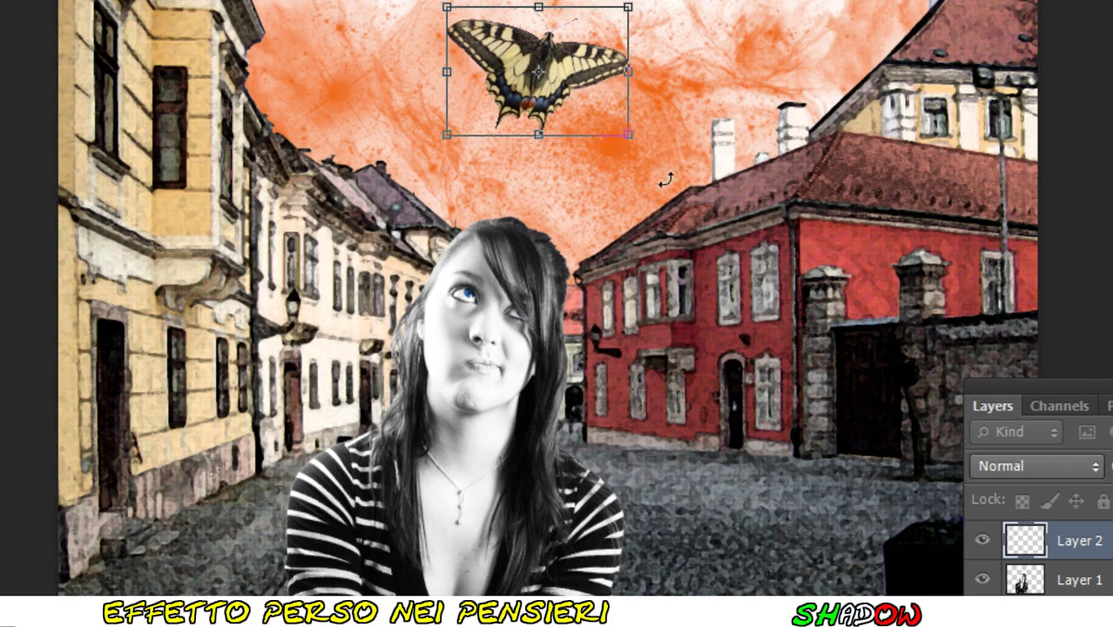
drag(662, 176, 657, 217)
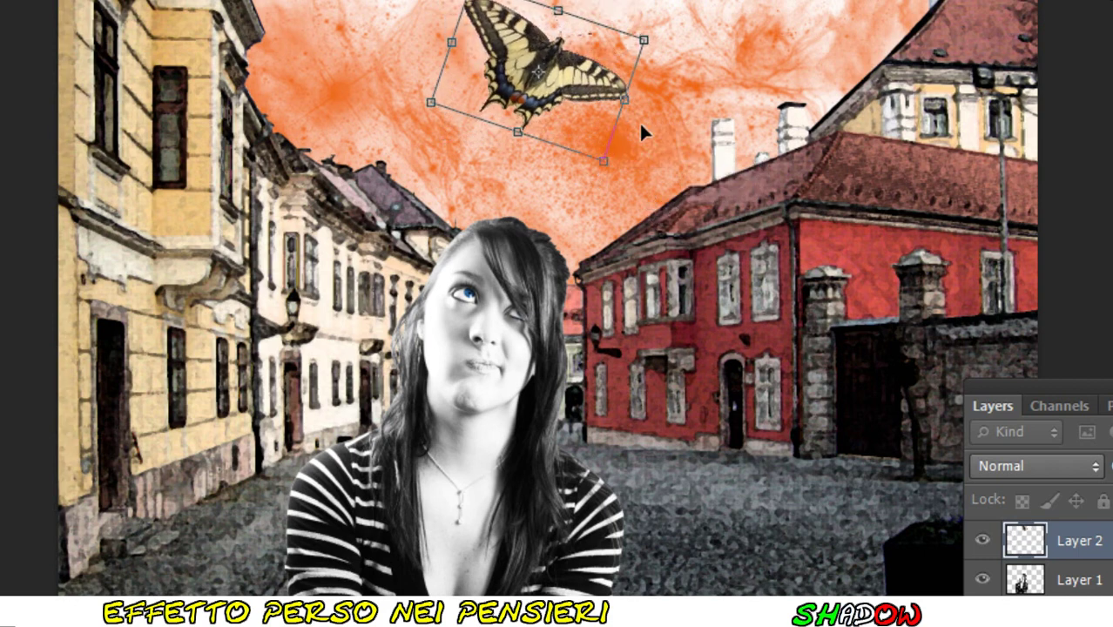
drag(558, 96, 675, 147)
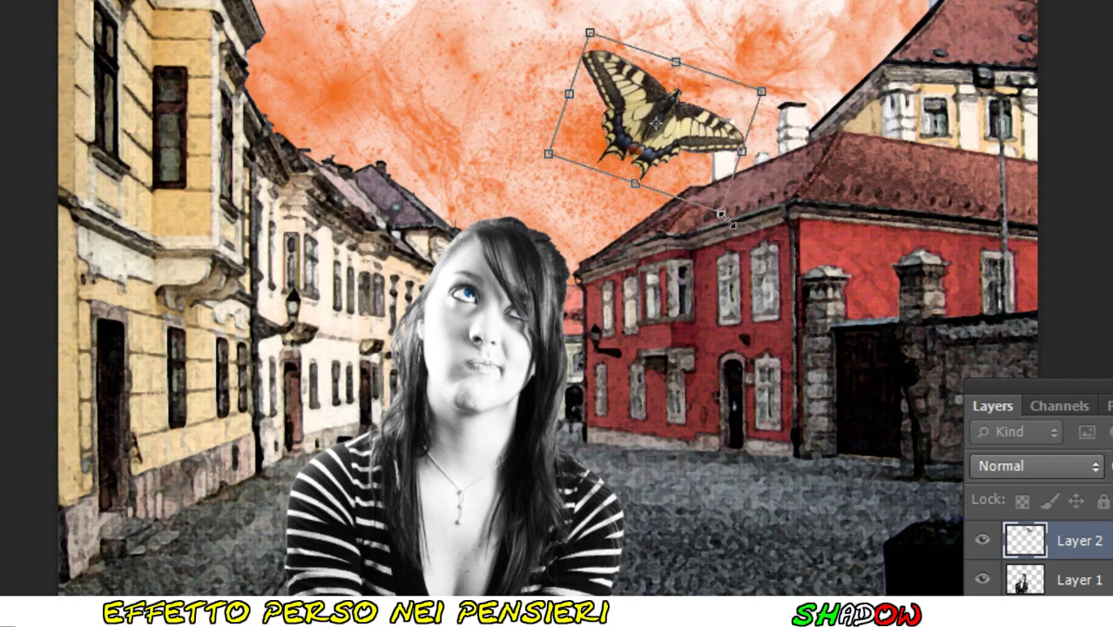
drag(723, 216, 654, 174)
mouse_move(654, 110)
mouse_down()
mouse_move(662, 150)
mouse_move(688, 111)
mouse_up()
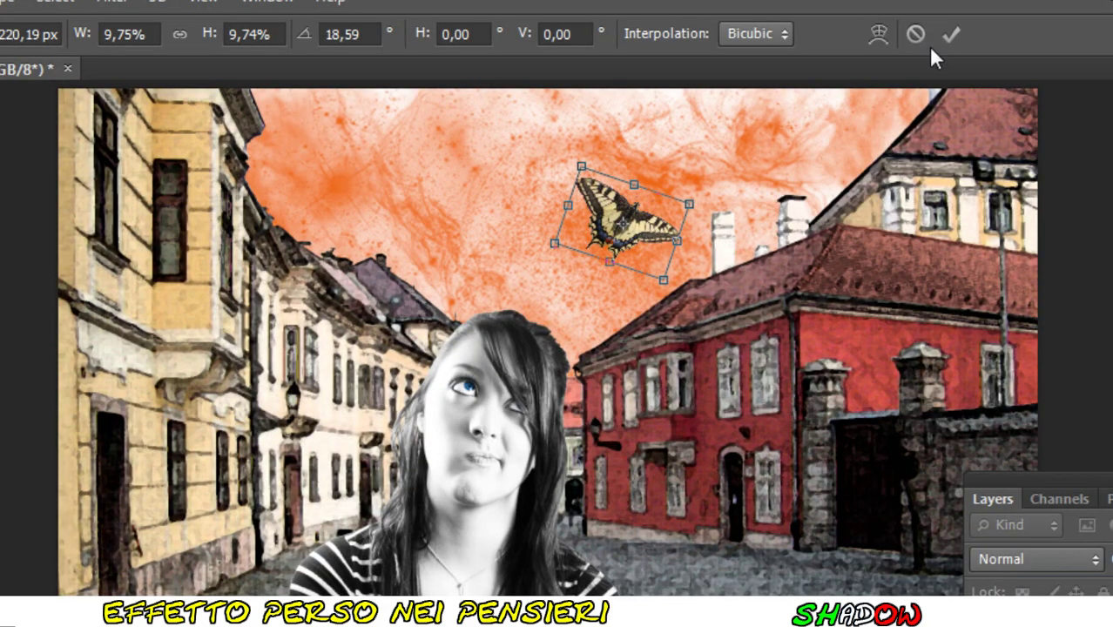
click(942, 39)
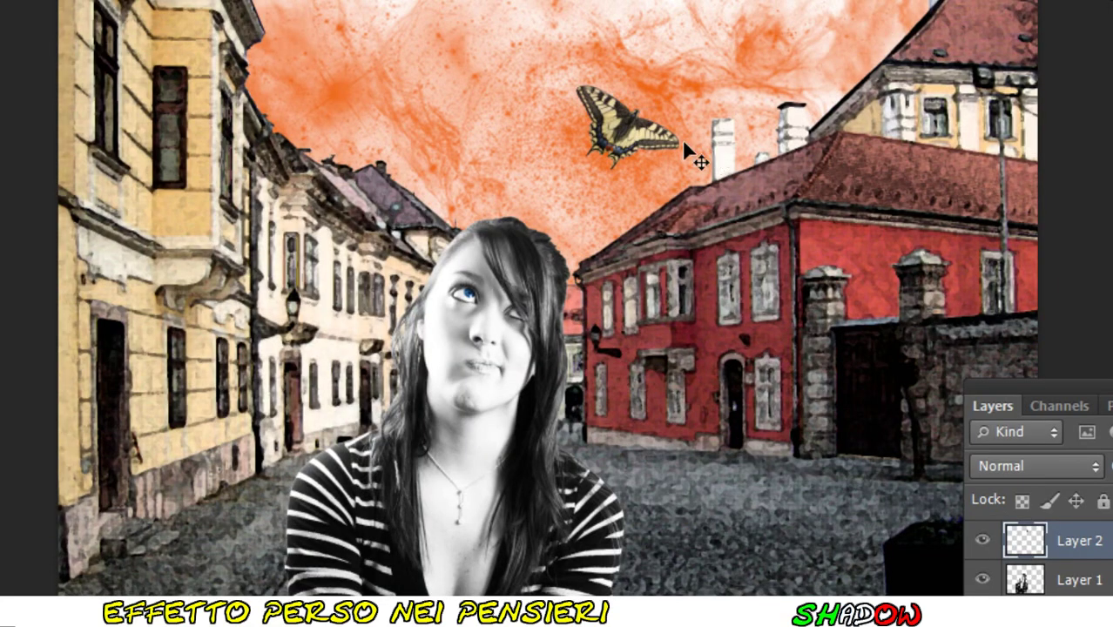
drag(653, 142, 639, 148)
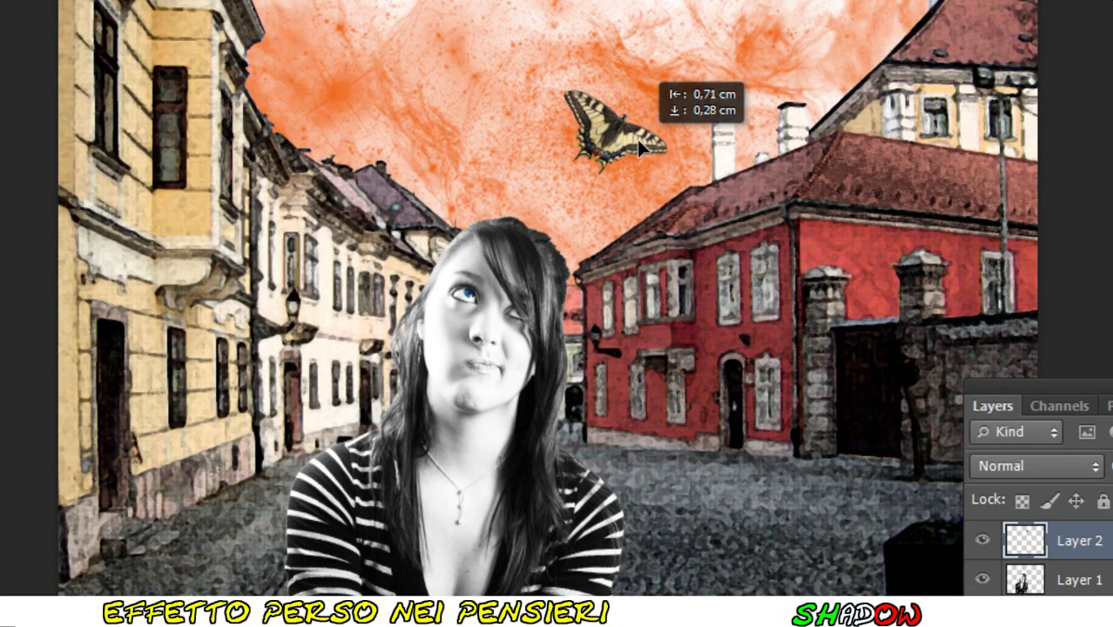